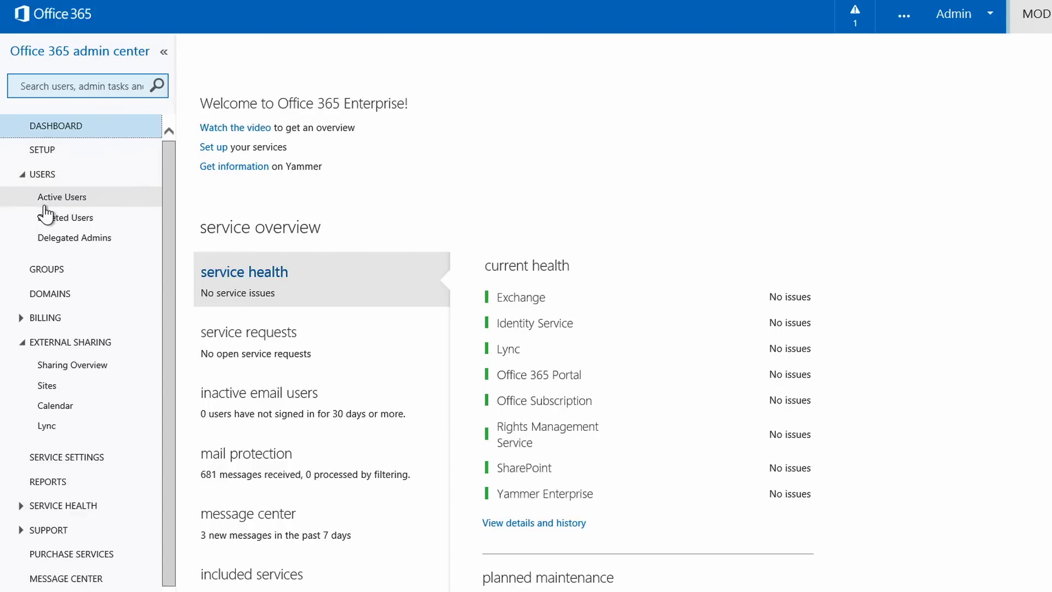
Create a new active user from the new user's first name, last name and user name, licensed for Office 365 Plan E3.
left_click(51, 211)
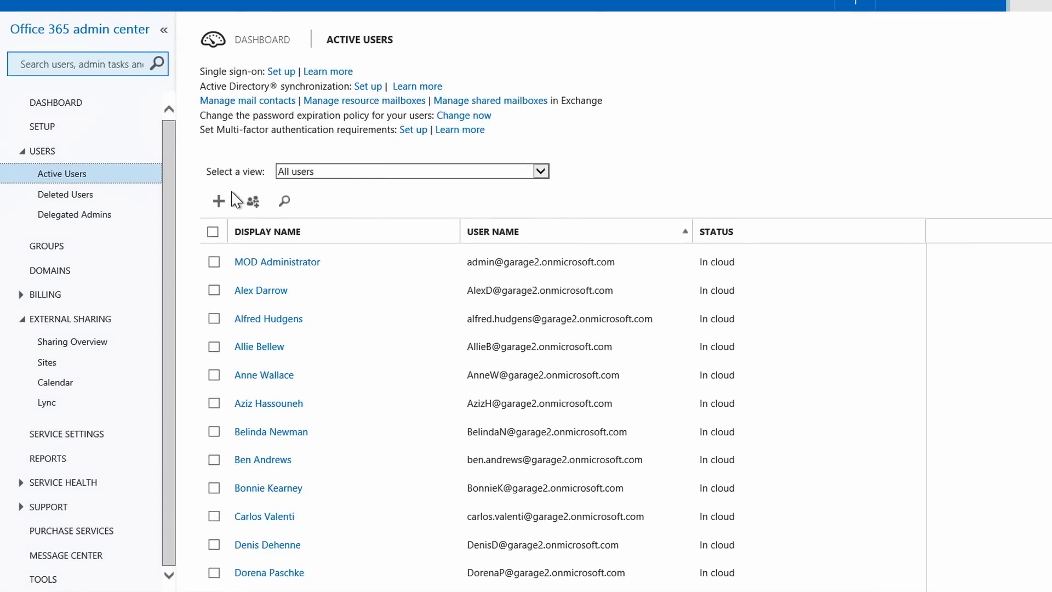
left_click(219, 201)
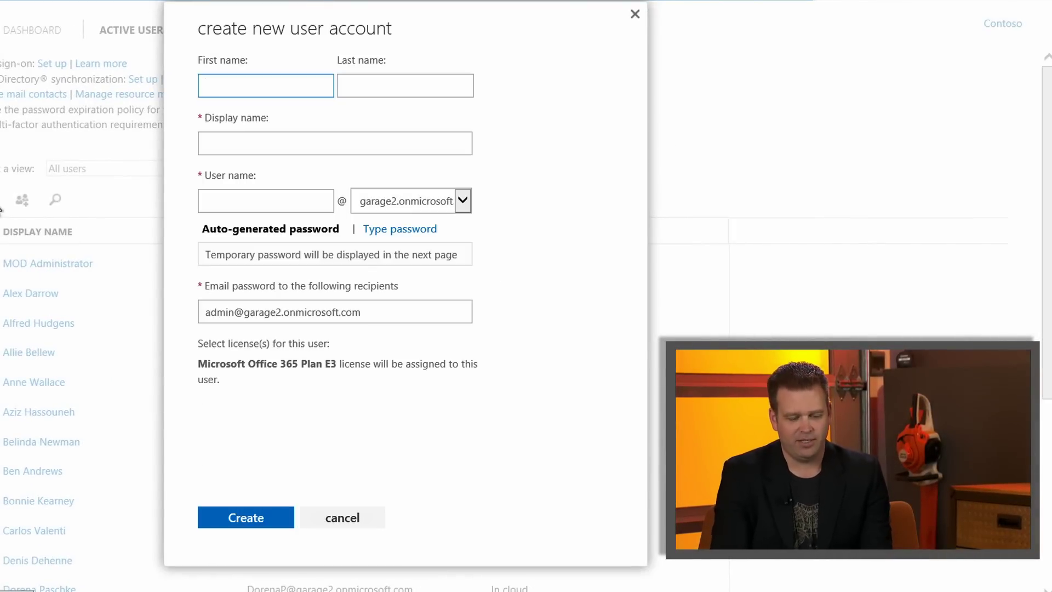
type("series")
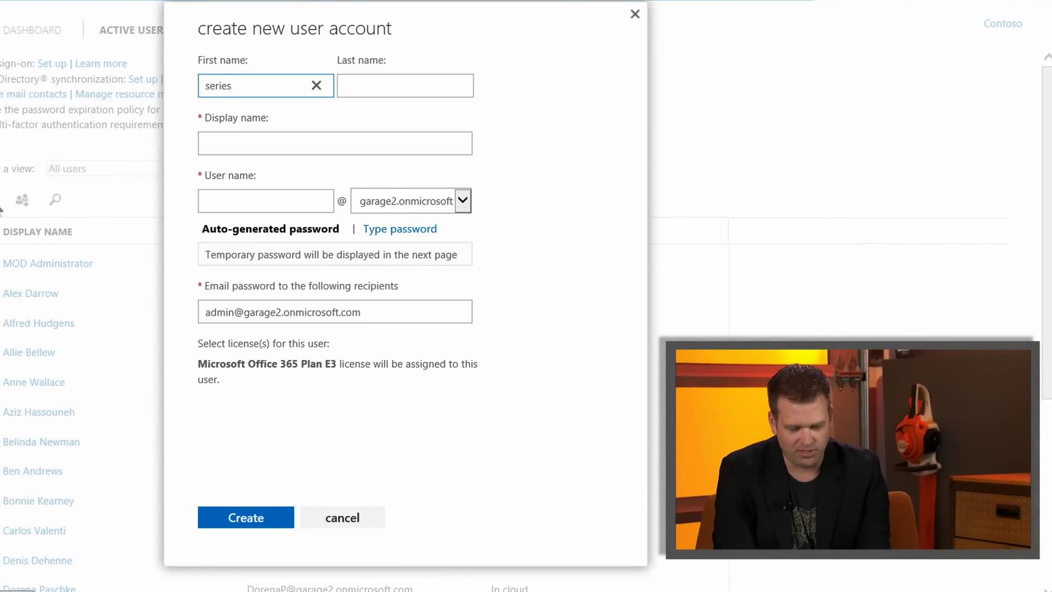
key("Tab")
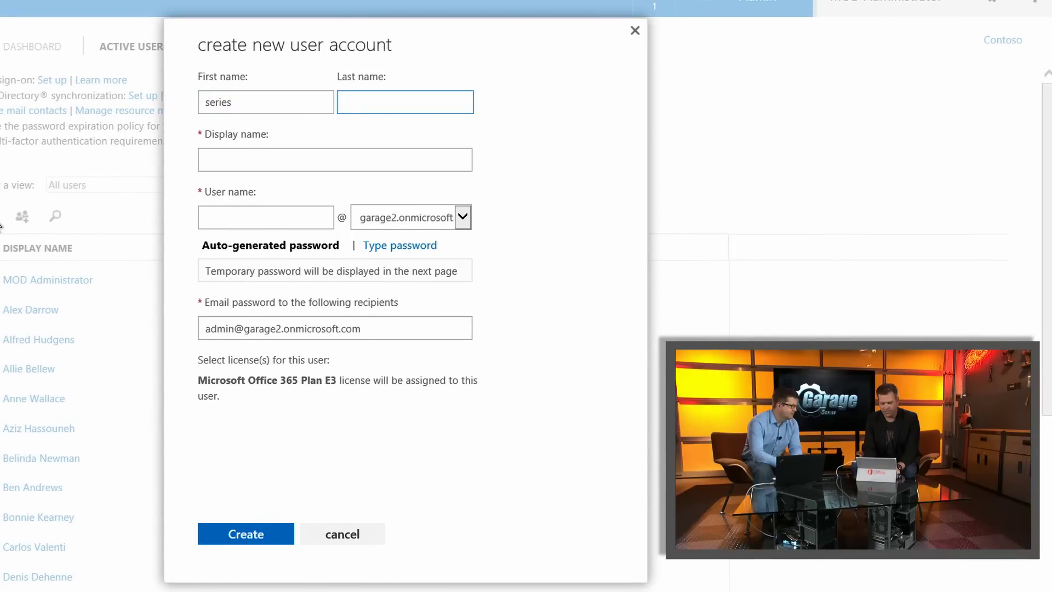
type("garage")
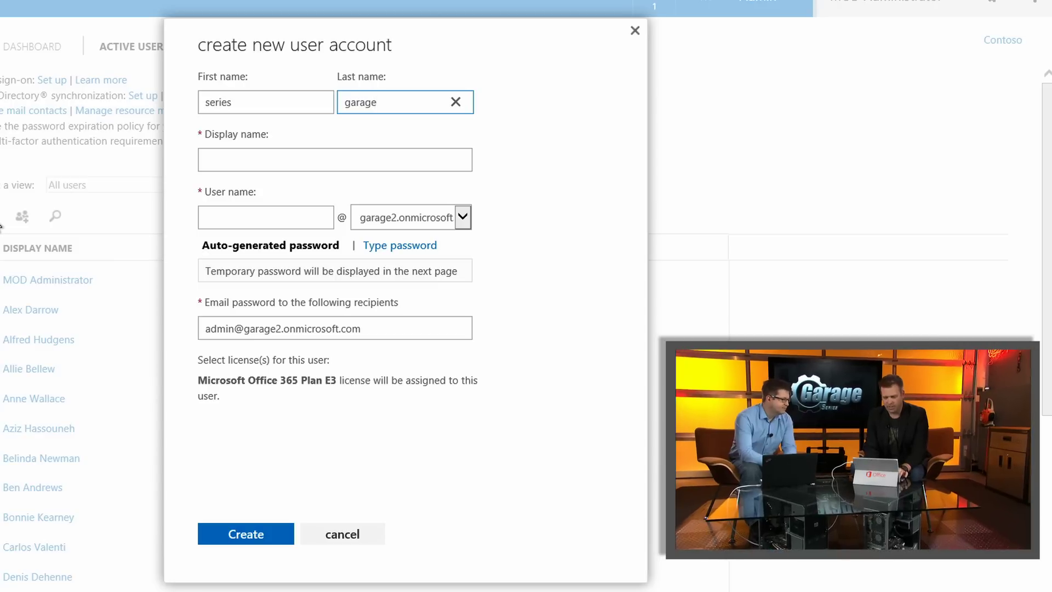
key("Tab")
key("Tab")
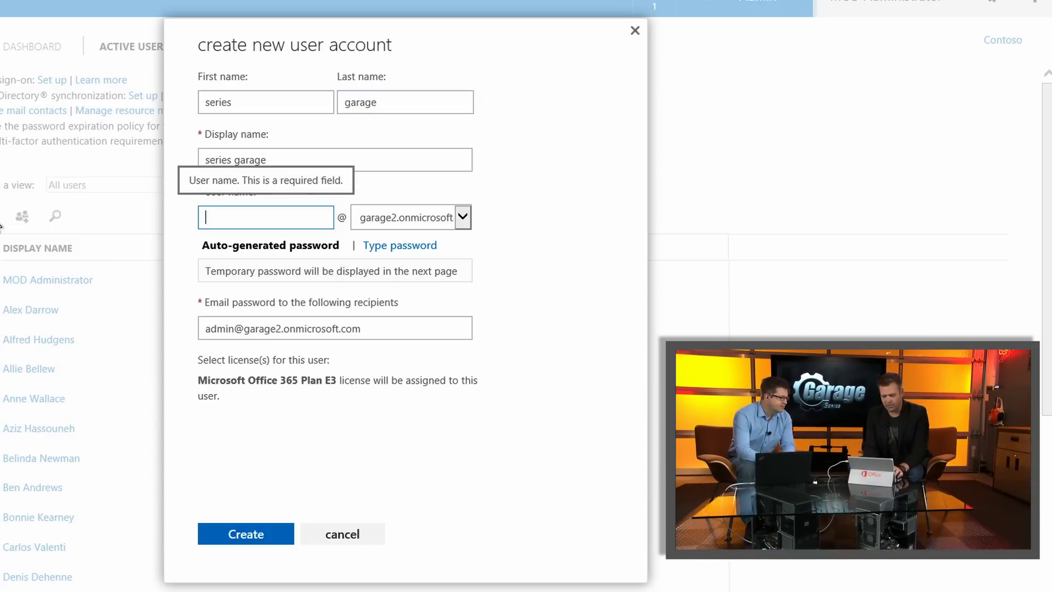
type("sg")
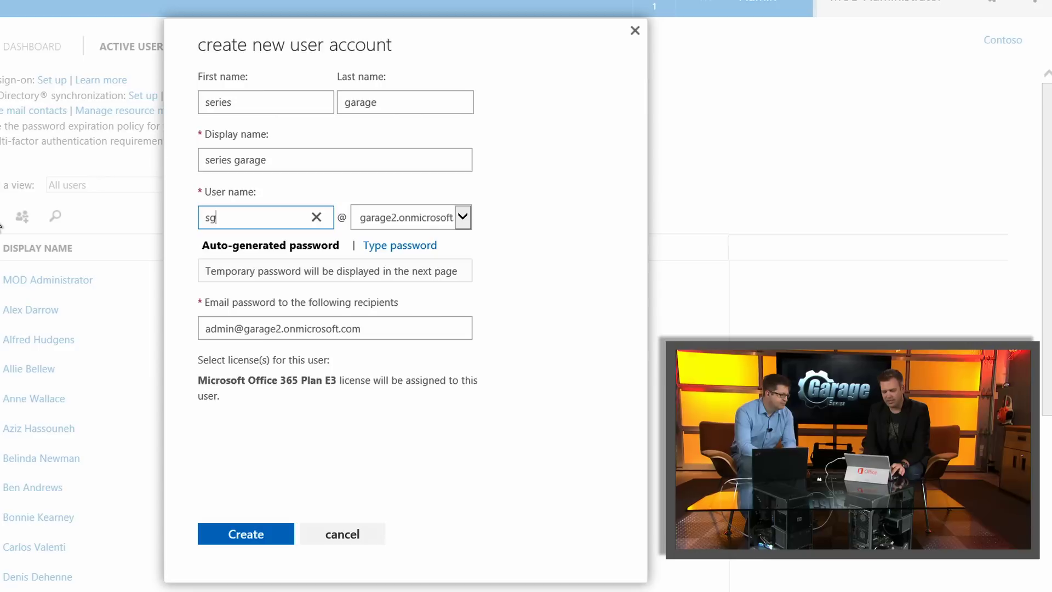
key("Tab")
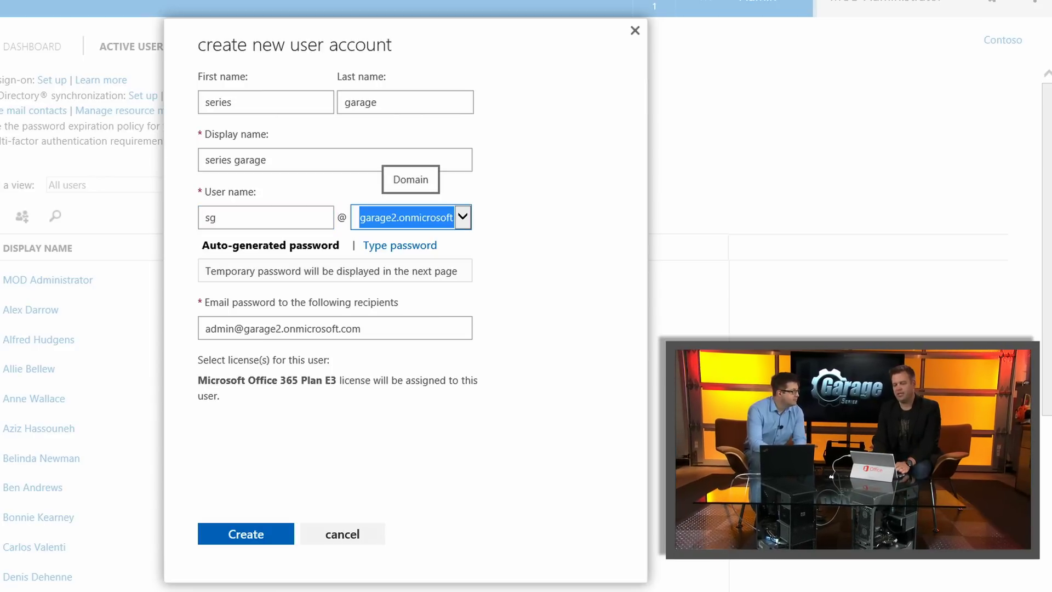
left_click(235, 536)
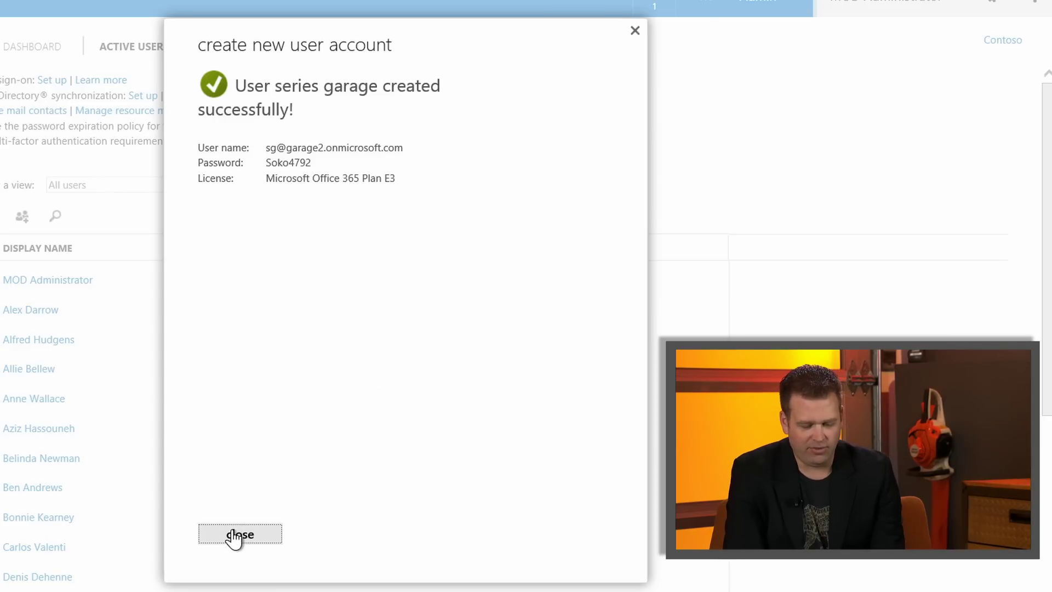
left_click(236, 537)
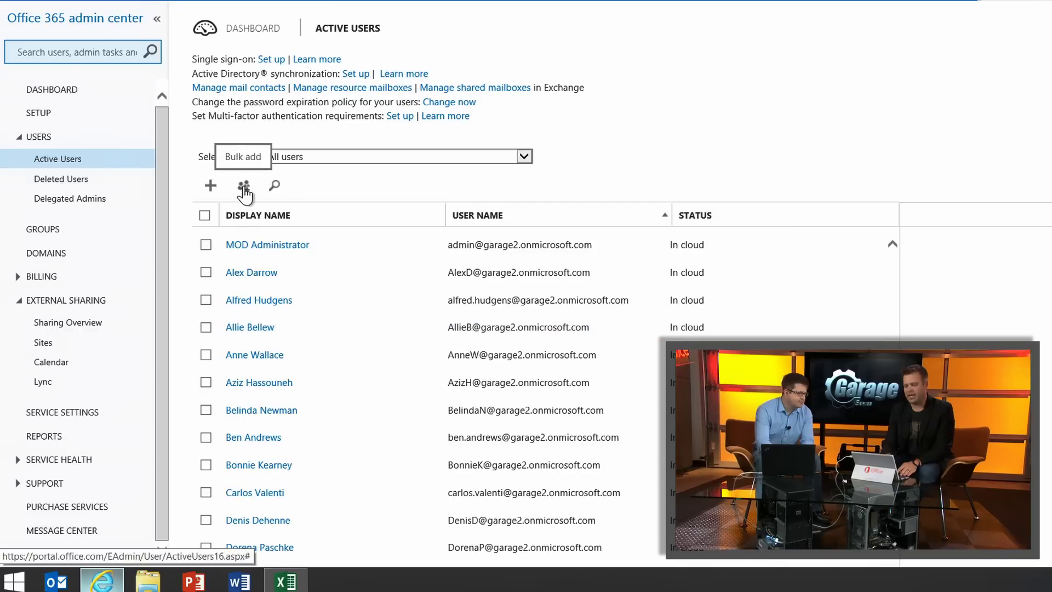
Choose demog2.csv for Bulk add users and view its five user rows in Excel.
left_click(244, 189)
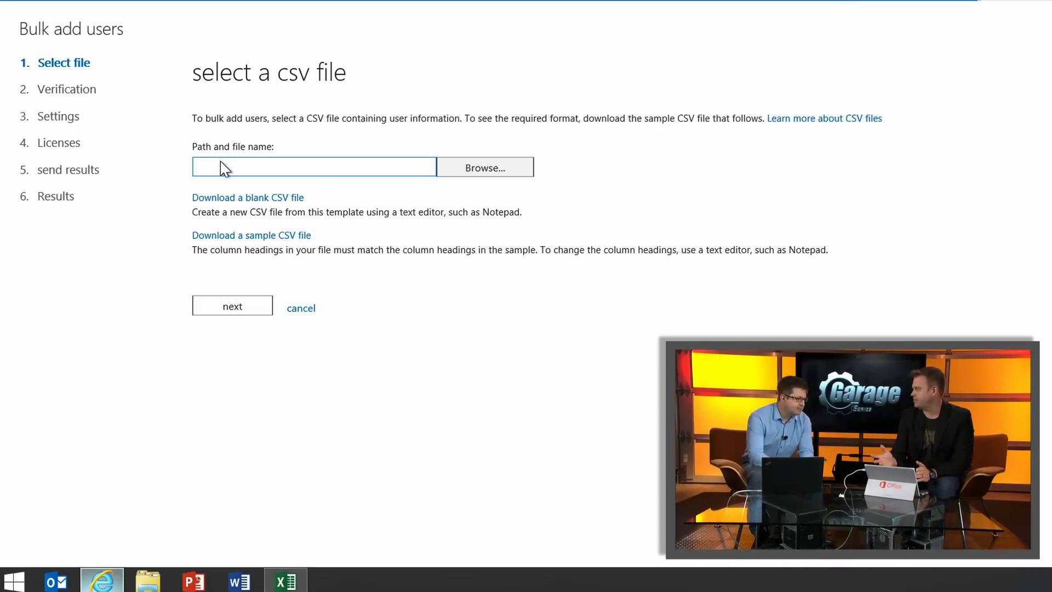
left_click(469, 168)
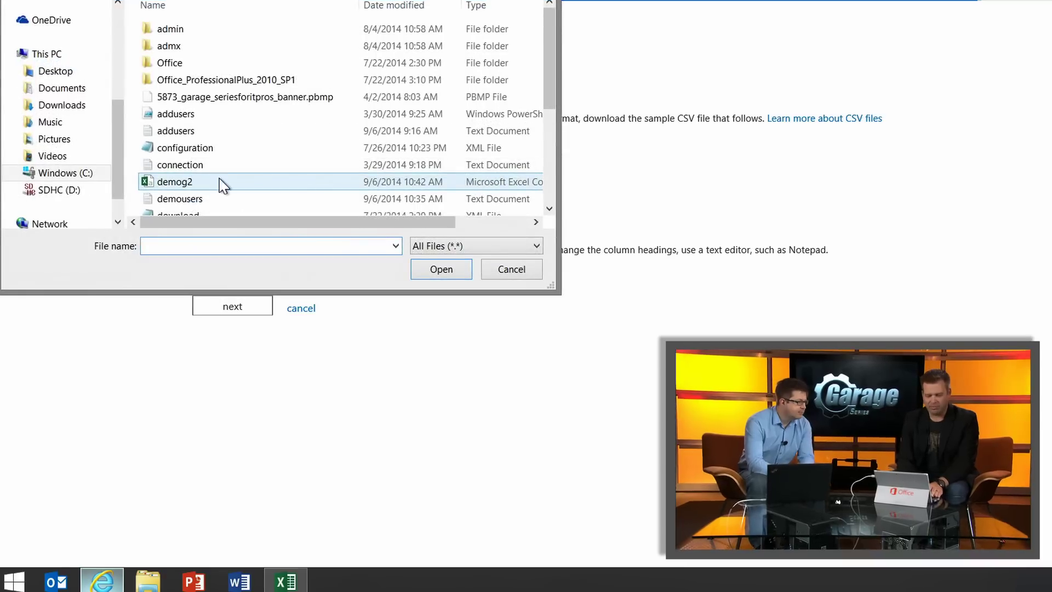
double_click(191, 181)
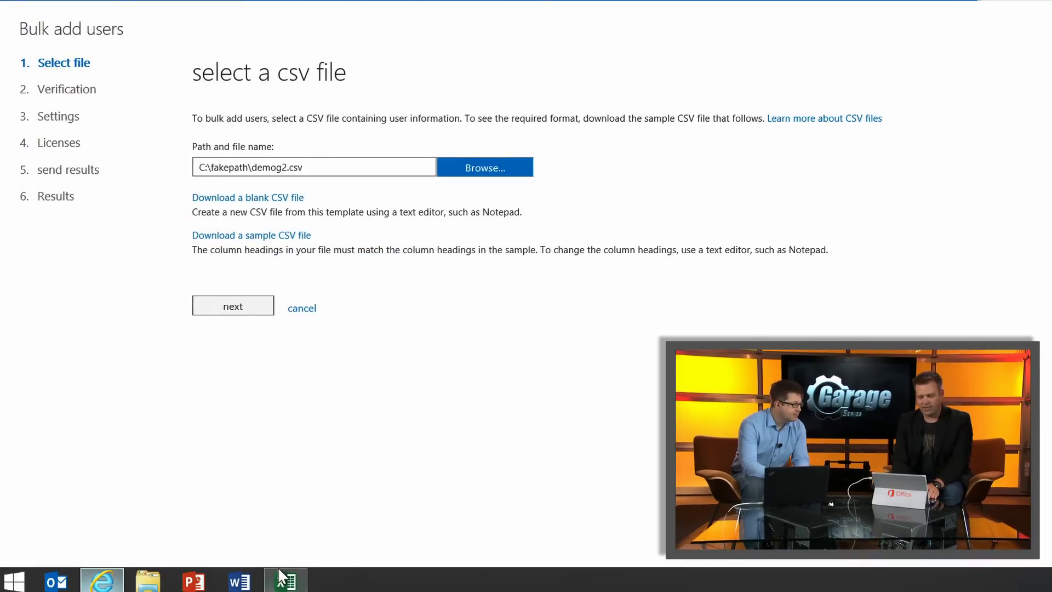
left_click(282, 580)
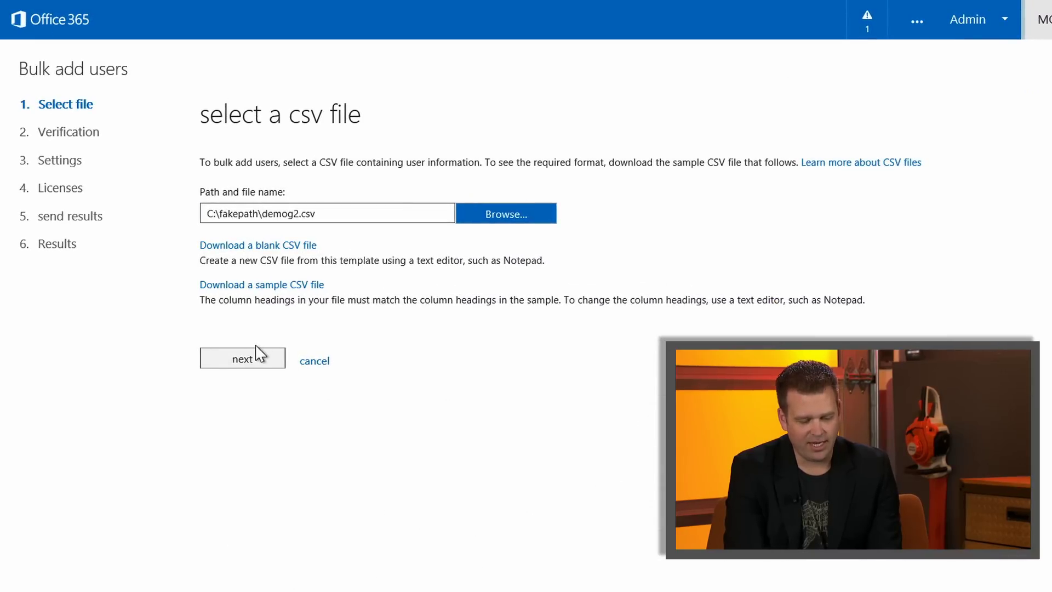
Verify demog2.csv (4 users pass, 1 invalid user name) and review the verification log.
left_click(249, 357)
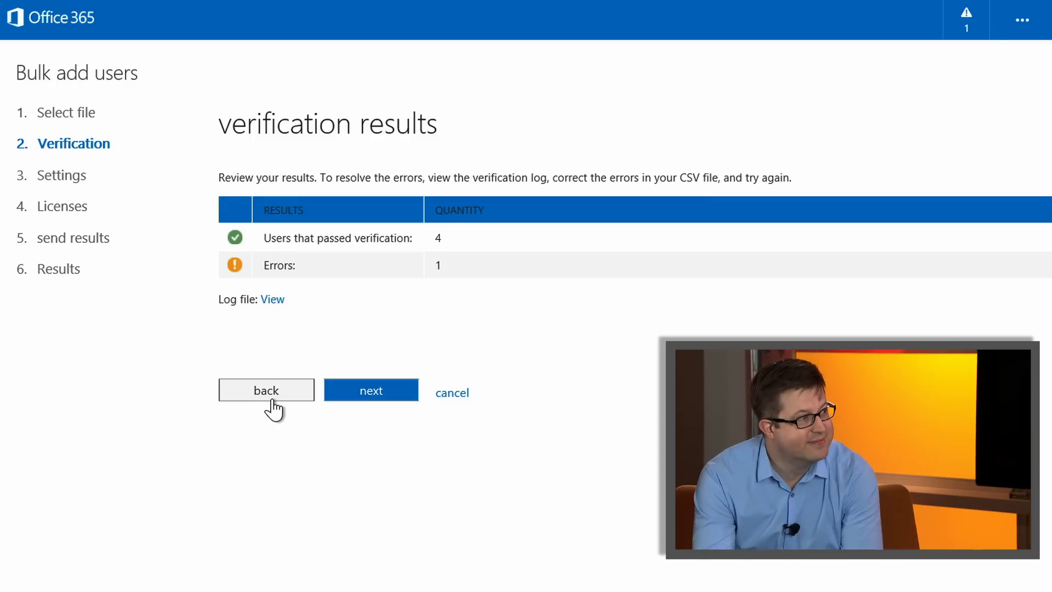
left_click(281, 304)
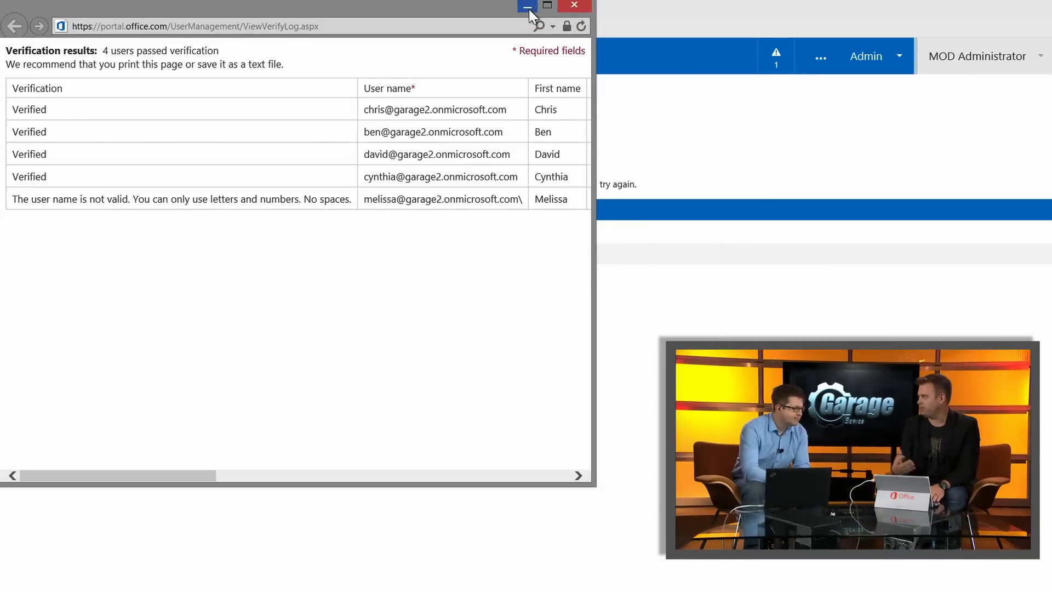
left_click(527, 7)
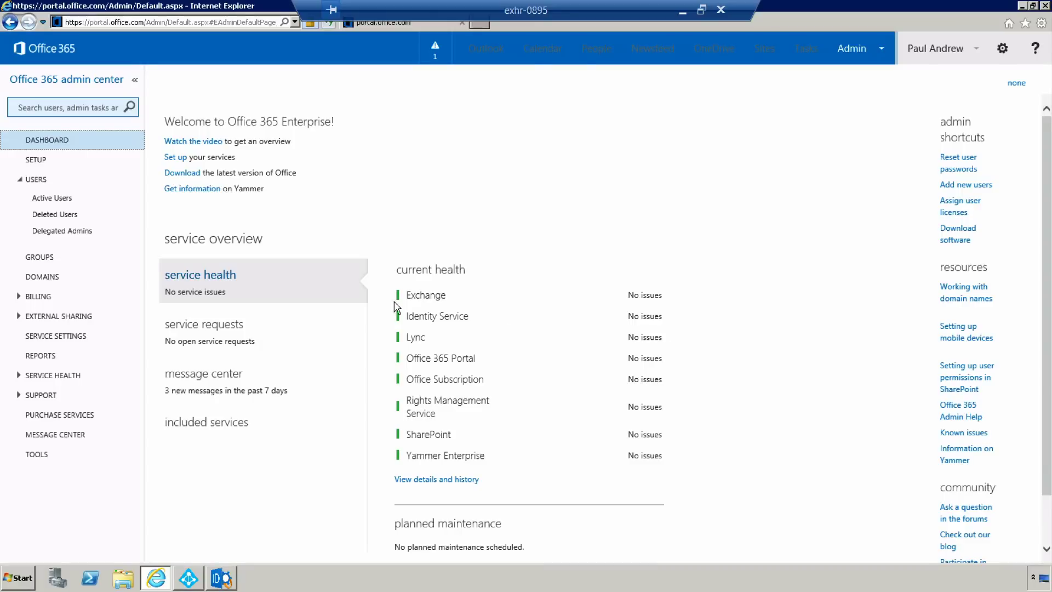
Activate Active Directory synchronization from Active Users, then minimize Internet Explorer.
left_click(56, 201)
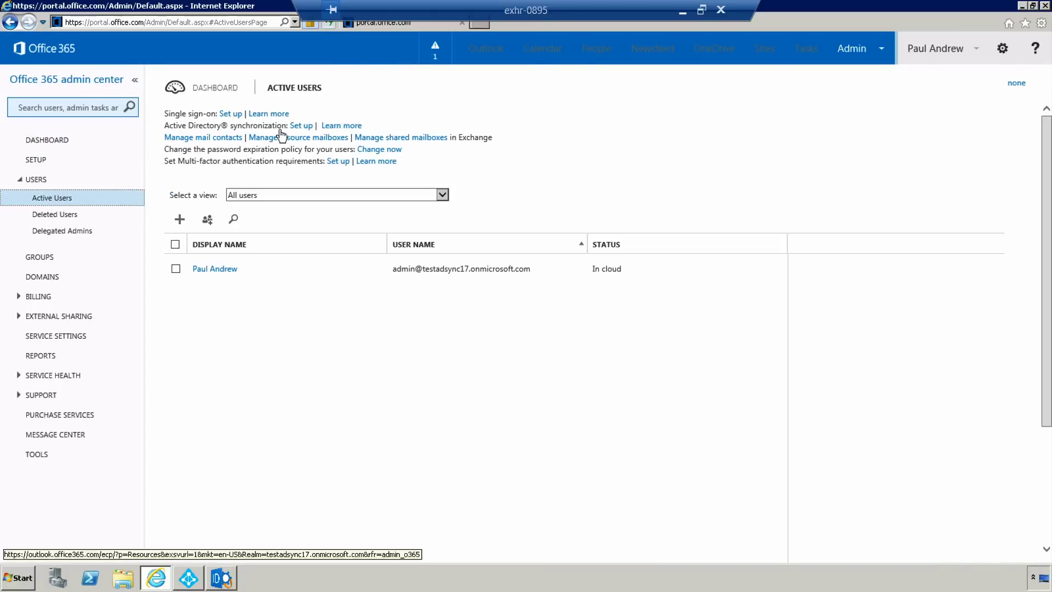
left_click(295, 126)
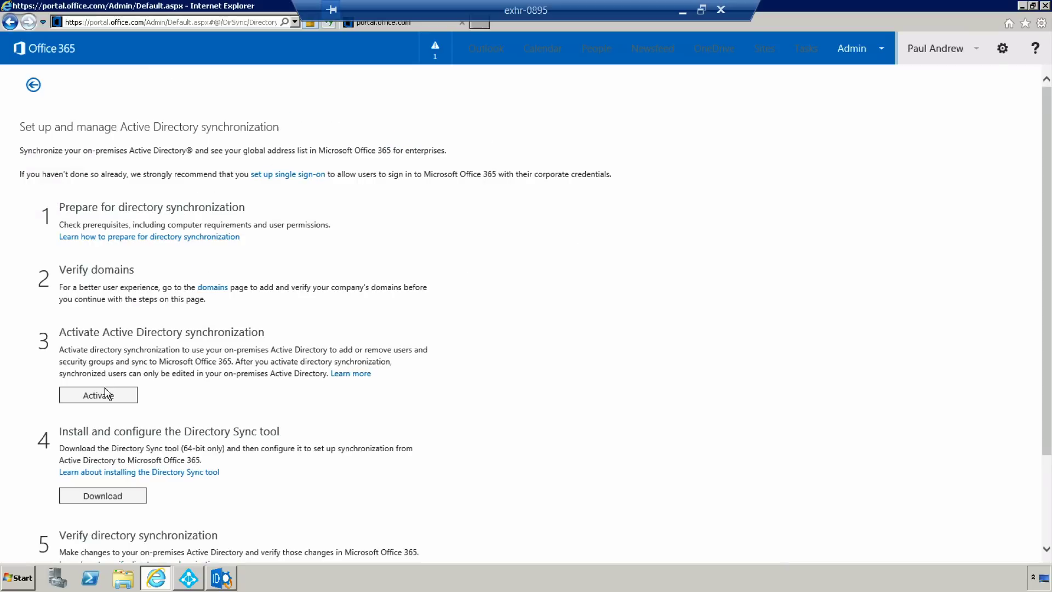
left_click(105, 393)
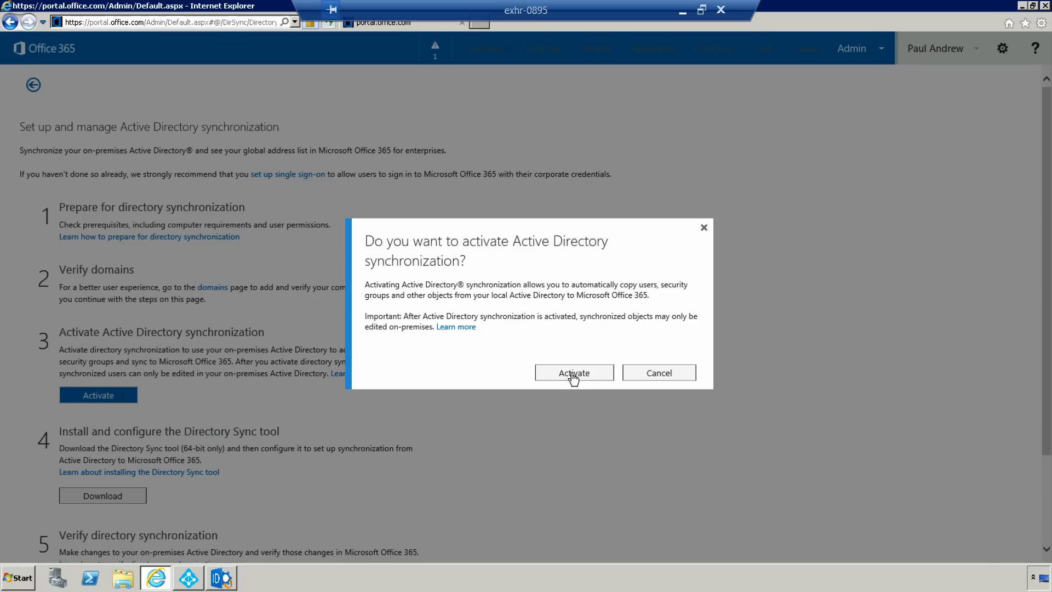
left_click(573, 374)
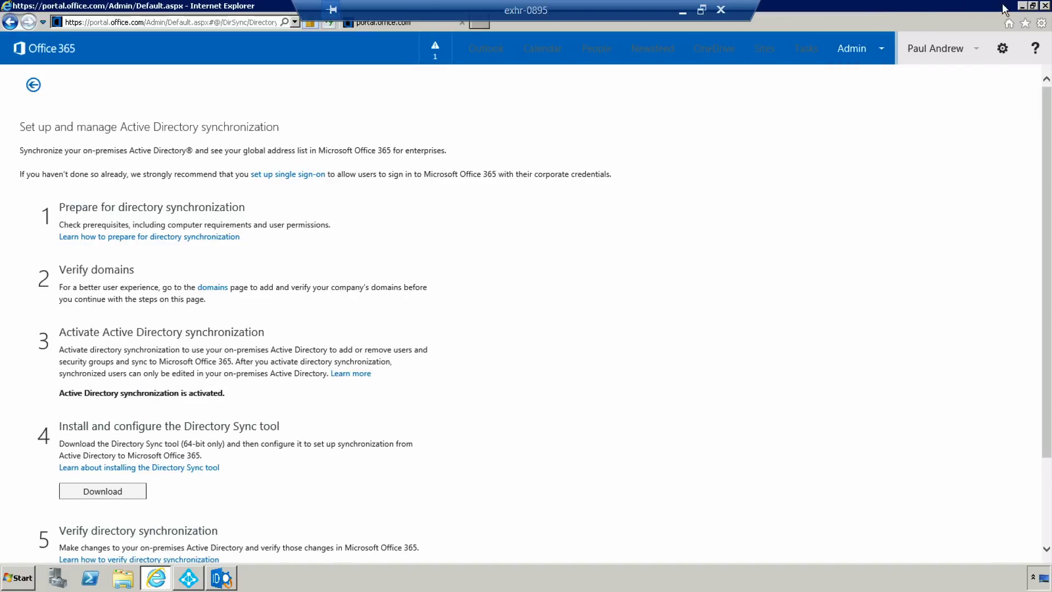
left_click(1021, 7)
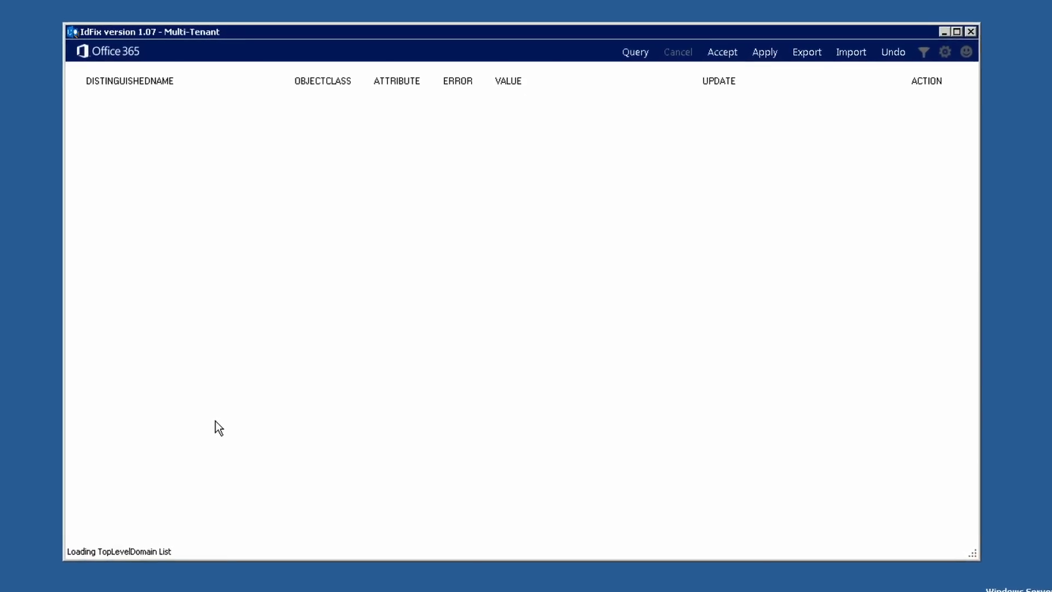
Query IdFix for sync errors, then accept and apply all suggested fixes until every row shows COMPLETE.
left_click(634, 46)
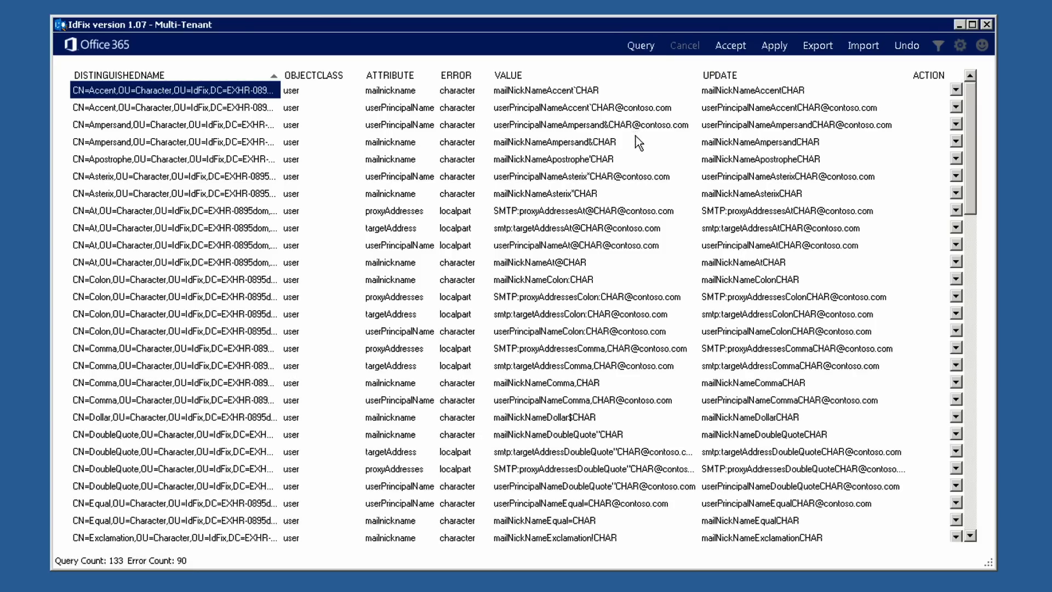
left_click(730, 47)
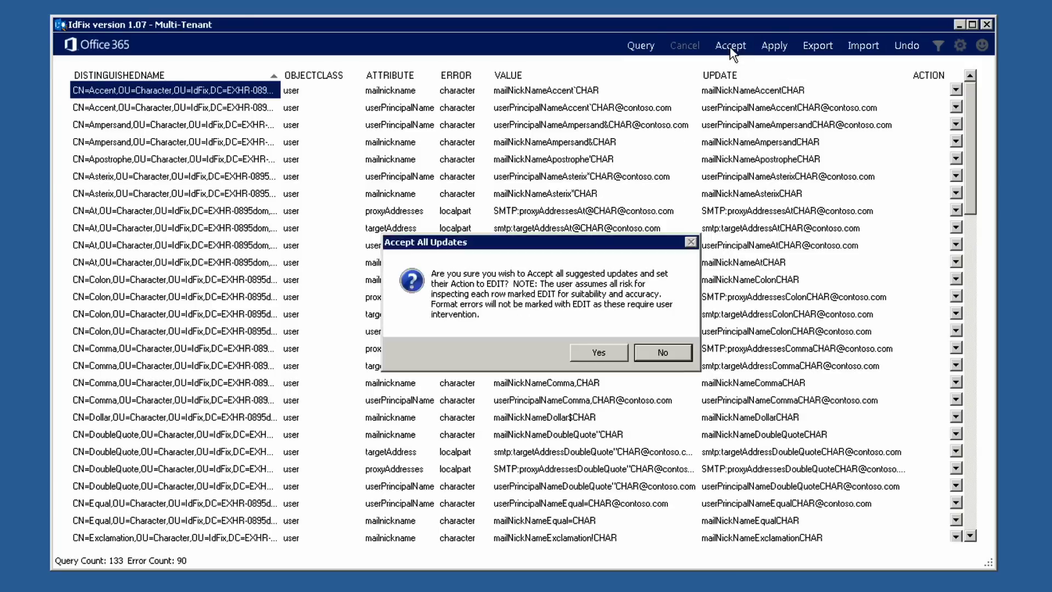
left_click(606, 350)
left_click(774, 47)
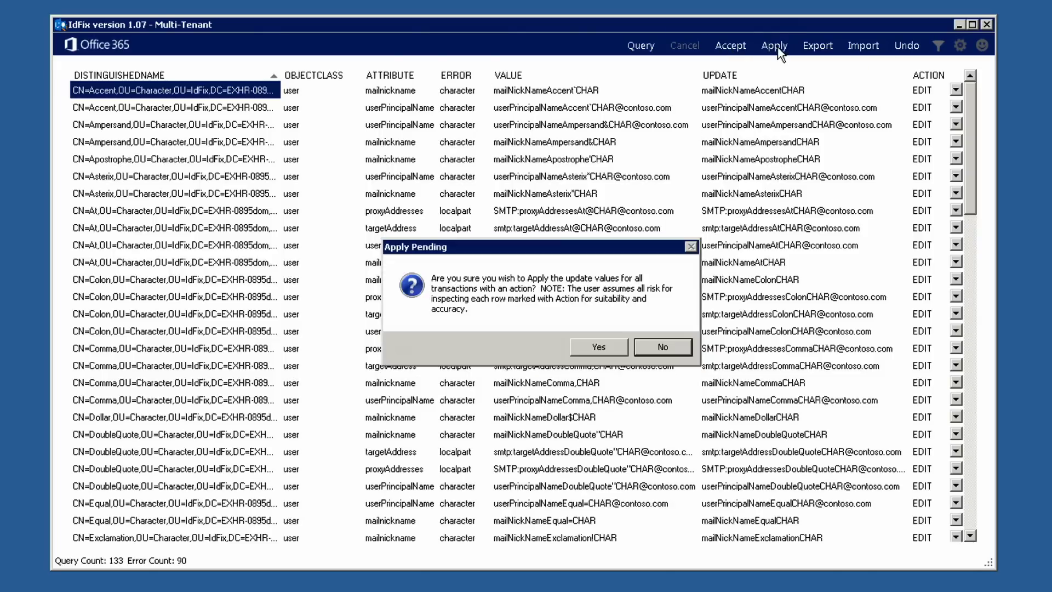
left_click(599, 348)
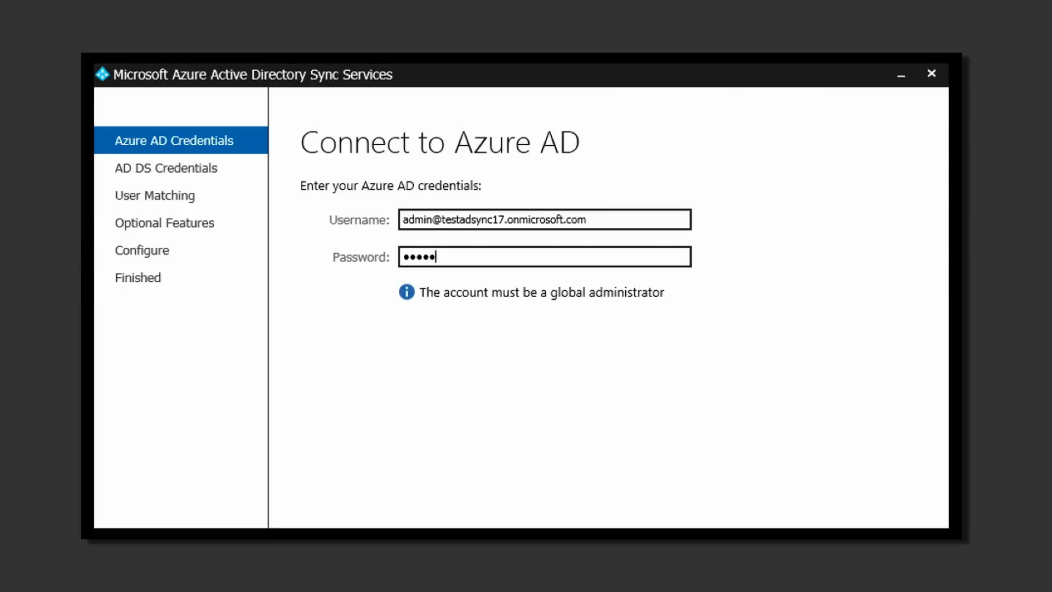
Sign in to Azure AD, add the EXHR-0895dom.extest.microsoft.com forest with its credentials, and accept default user matching.
key("Return")
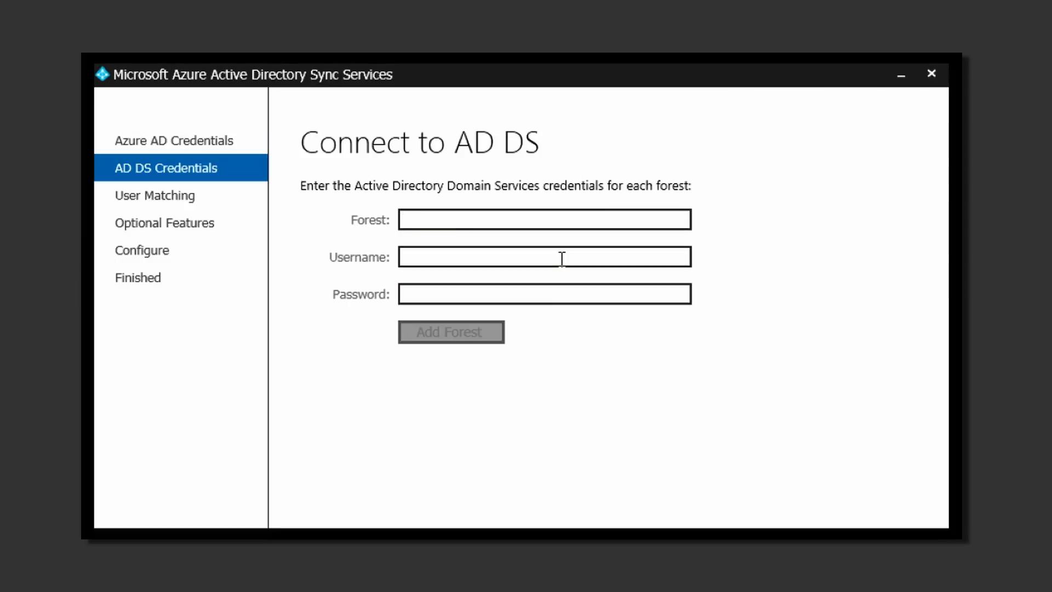
left_click(543, 220)
type("exhr-0895dom\\adm")
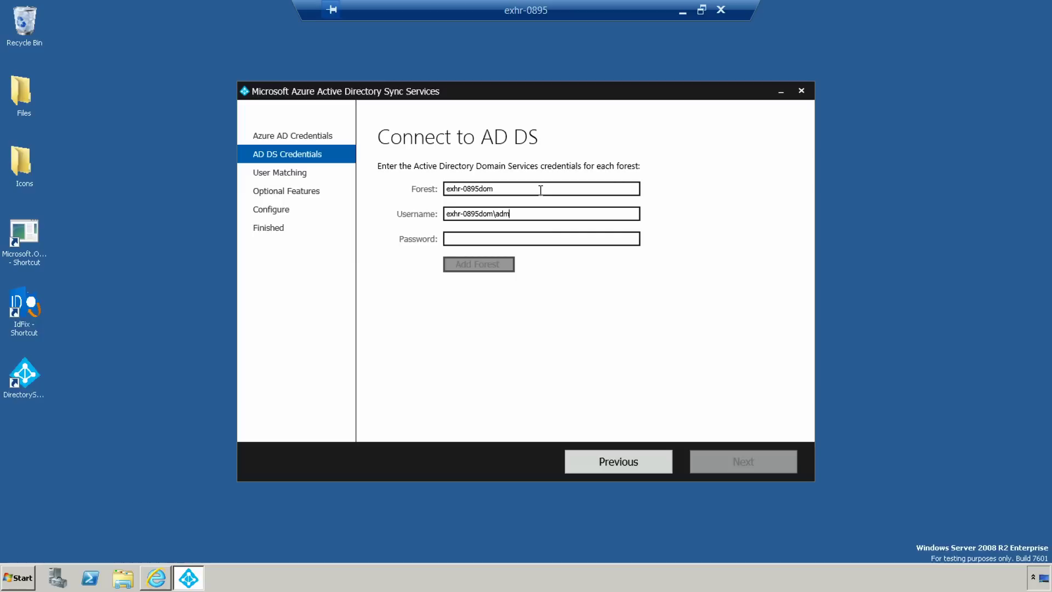
type("********")
key("Return")
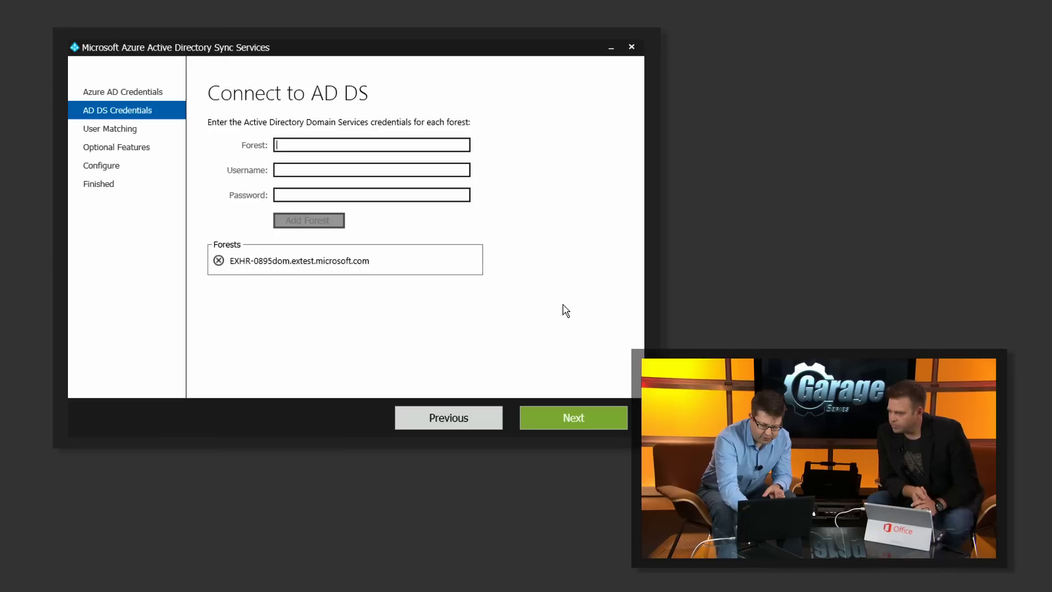
left_click(560, 419)
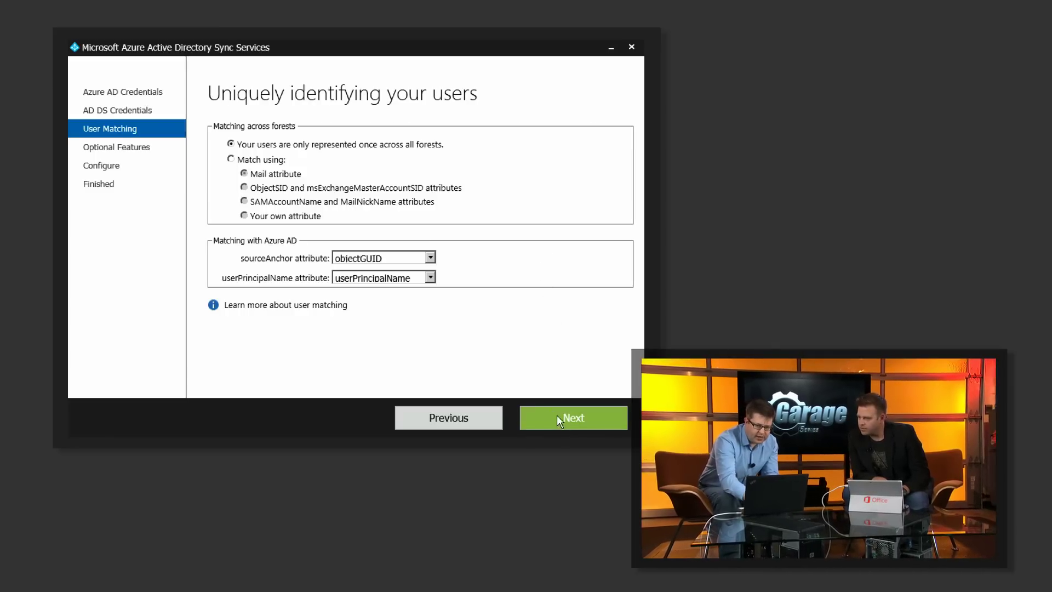
left_click(556, 421)
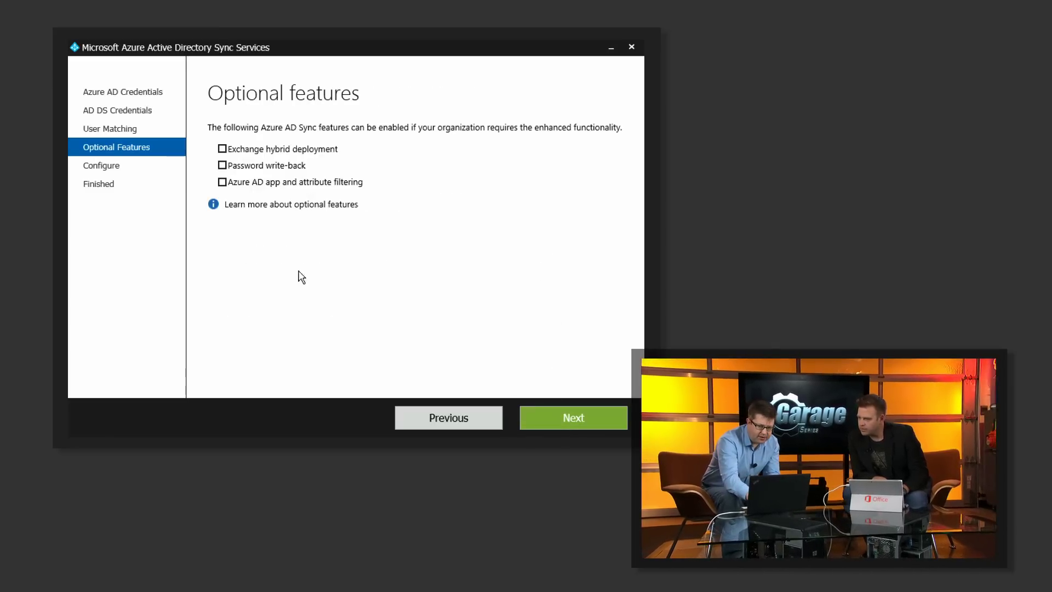
Enable Azure AD app and attribute filtering and sync only Office Pro Plus.
left_click(222, 182)
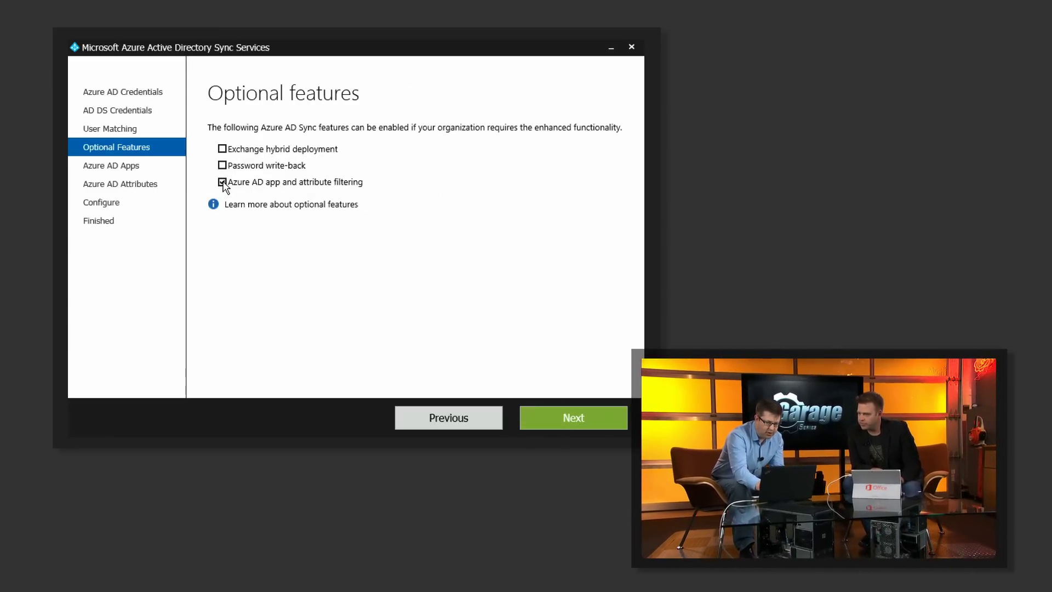
left_click(577, 419)
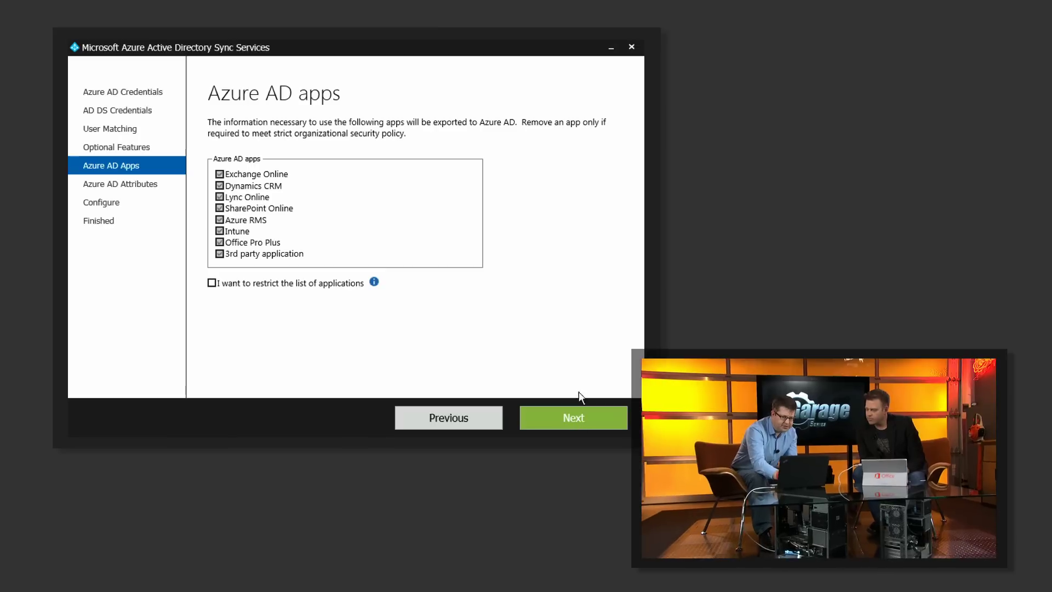
left_click(212, 284)
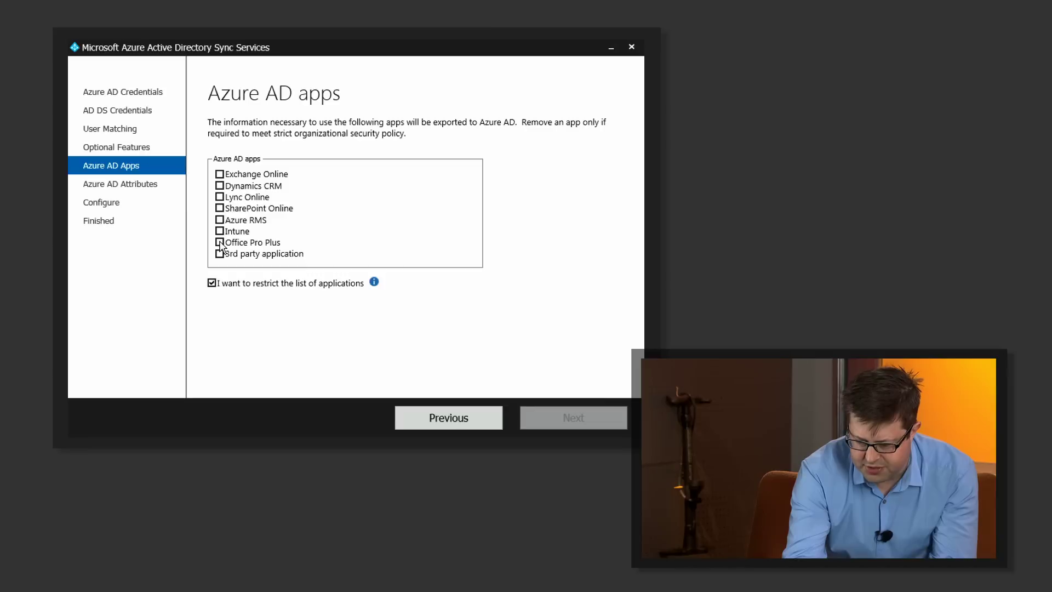
left_click(220, 242)
Limit exported attributes, unchecking givenName, managedBy, proxyAddresses, sourceObjectType, sn, securityEnabled and pwdLastSet.
left_click(575, 416)
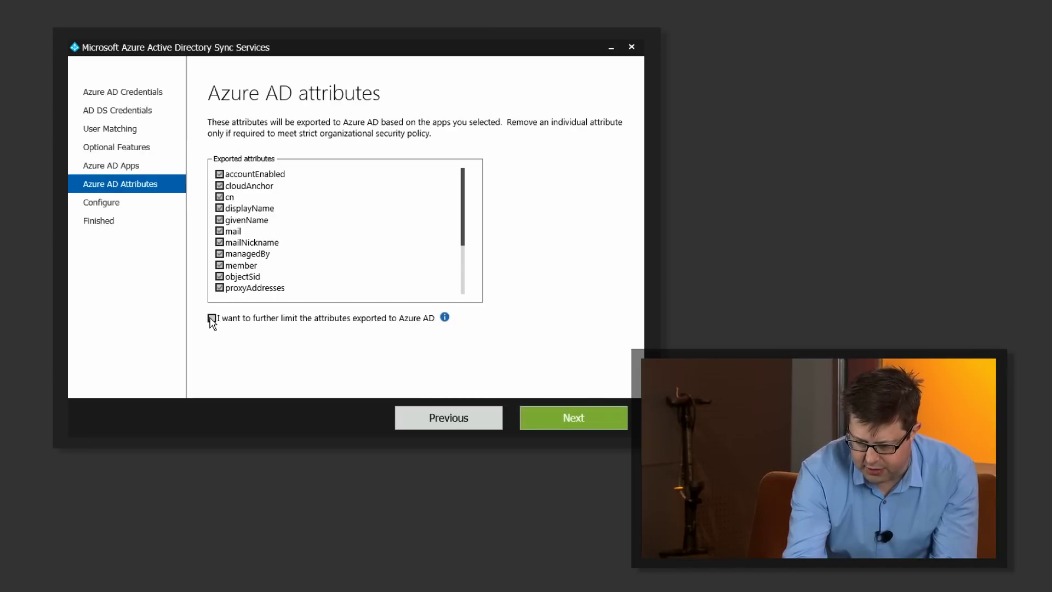
left_click(211, 319)
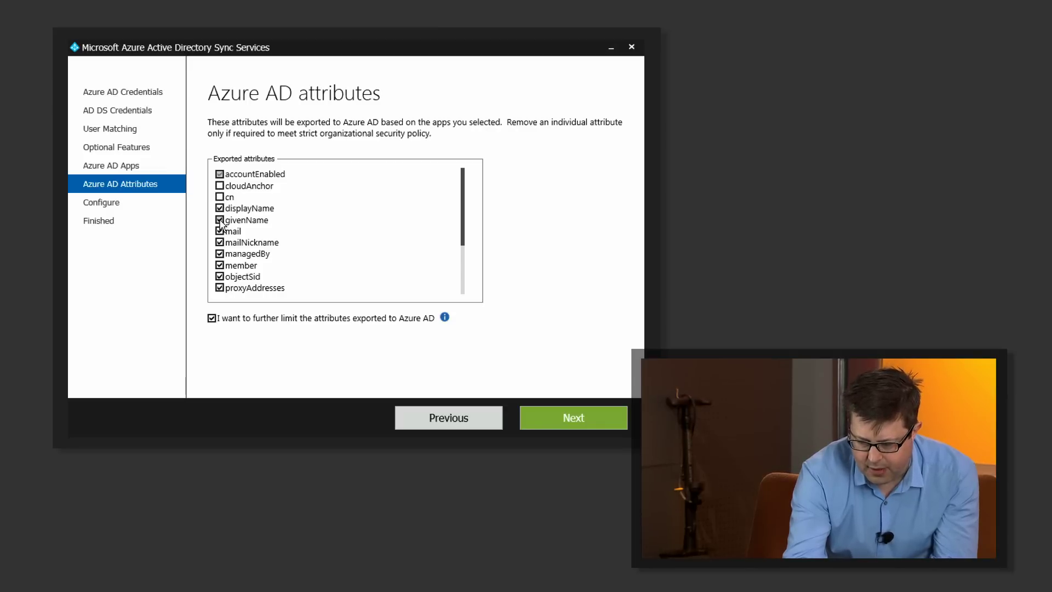
left_click(220, 220)
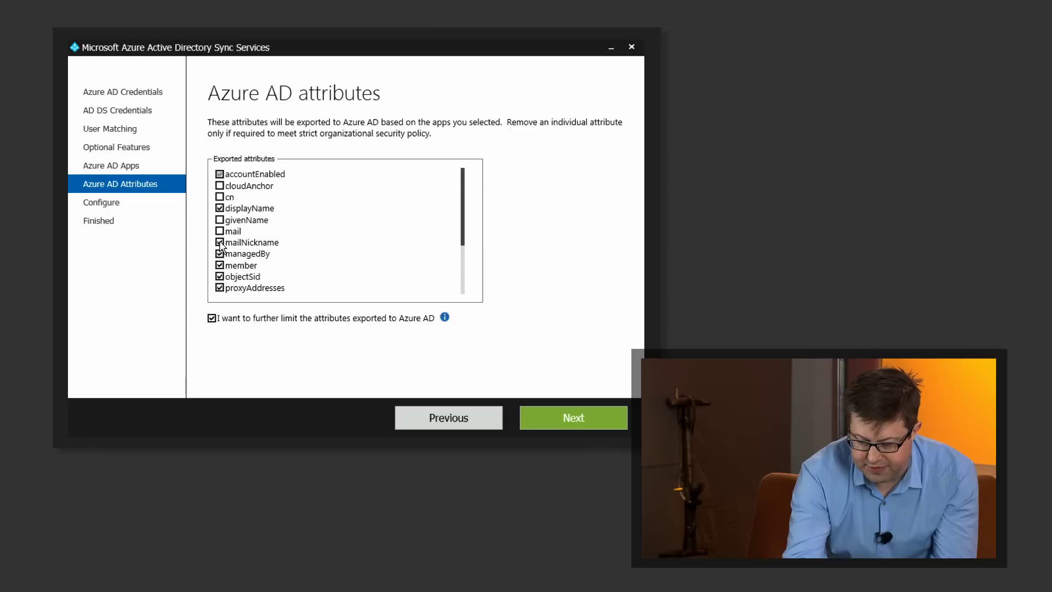
left_click(219, 254)
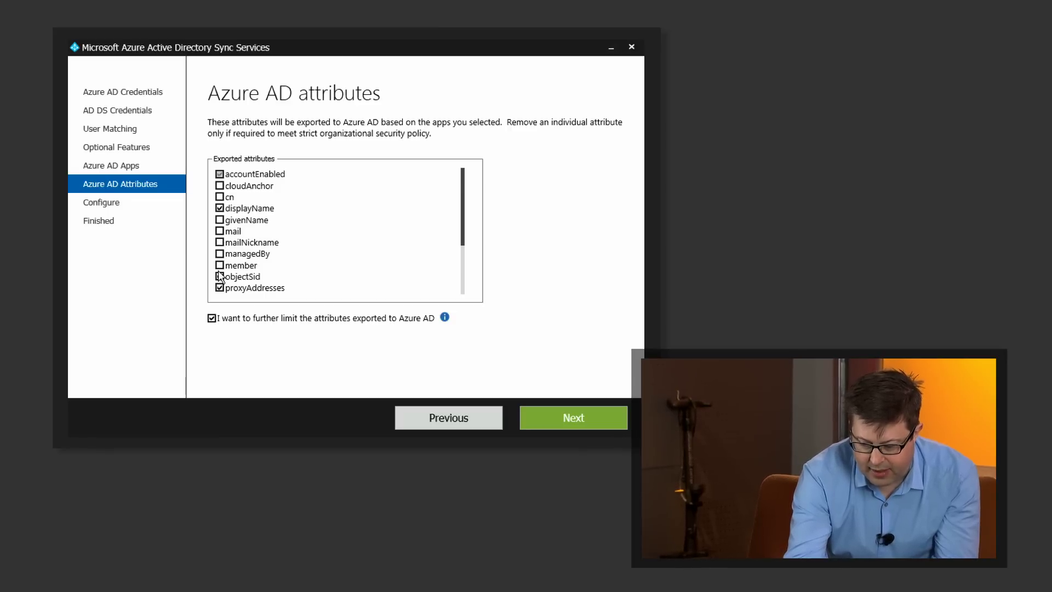
left_click(220, 288)
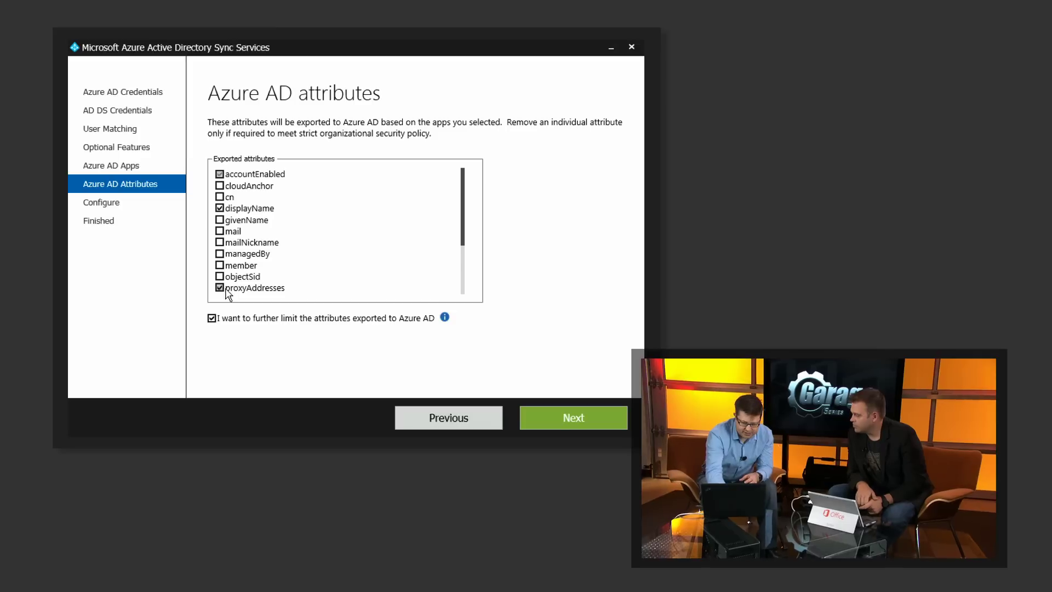
left_click(464, 283)
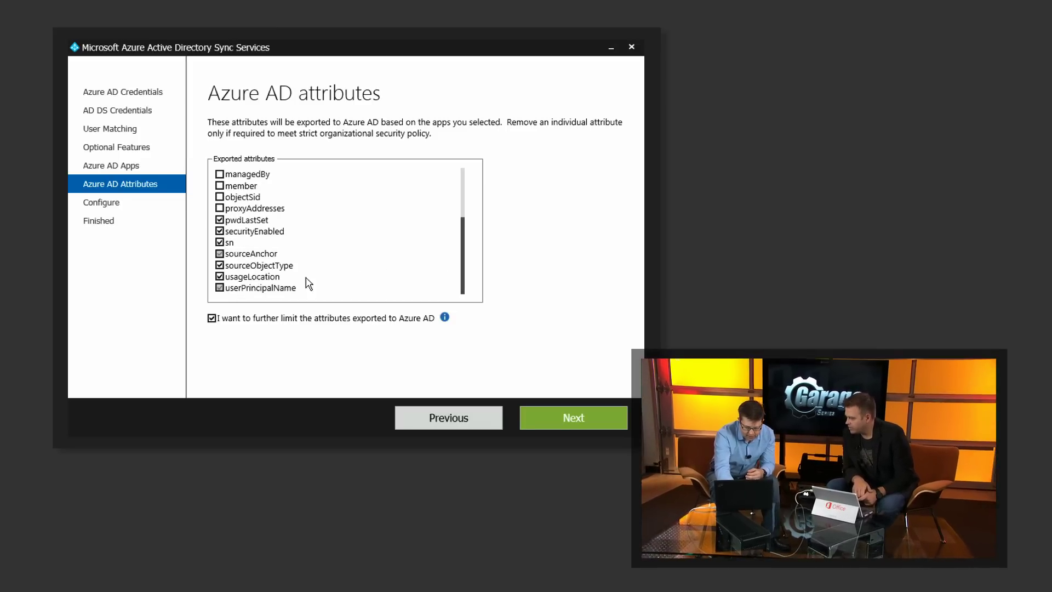
left_click(220, 266)
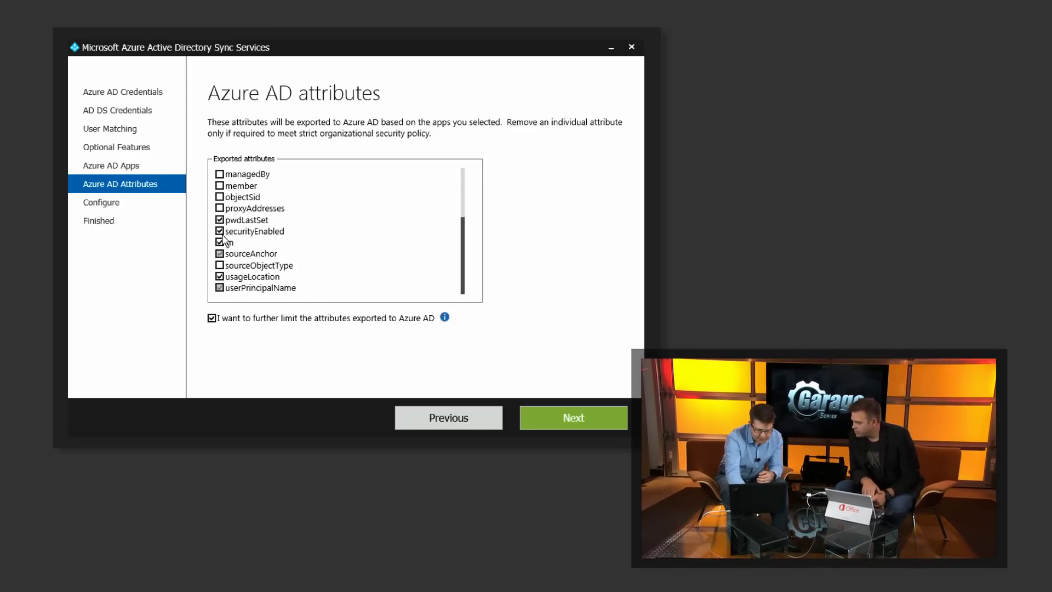
left_click(220, 243)
left_click(220, 231)
left_click(220, 220)
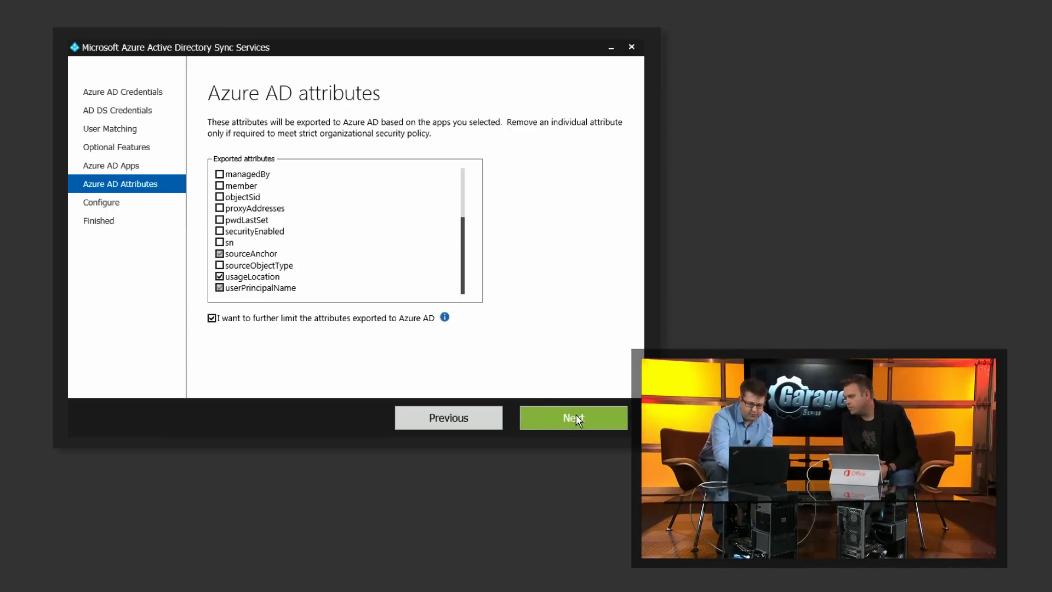
left_click(576, 420)
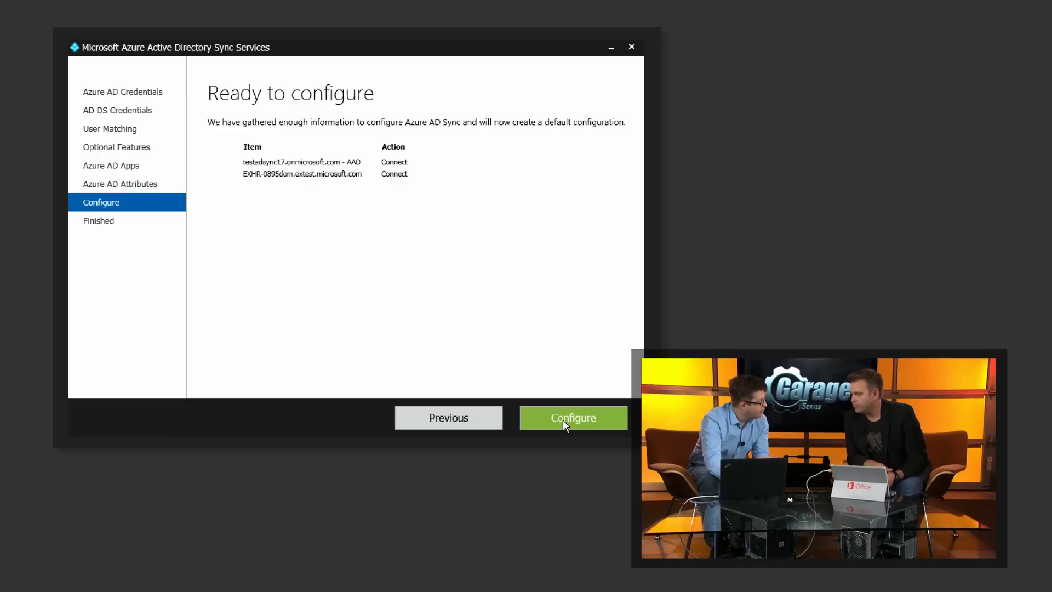
Apply the sync configuration and launch Synchronization Service Manager from the Azure AD Sync program group.
left_click(563, 419)
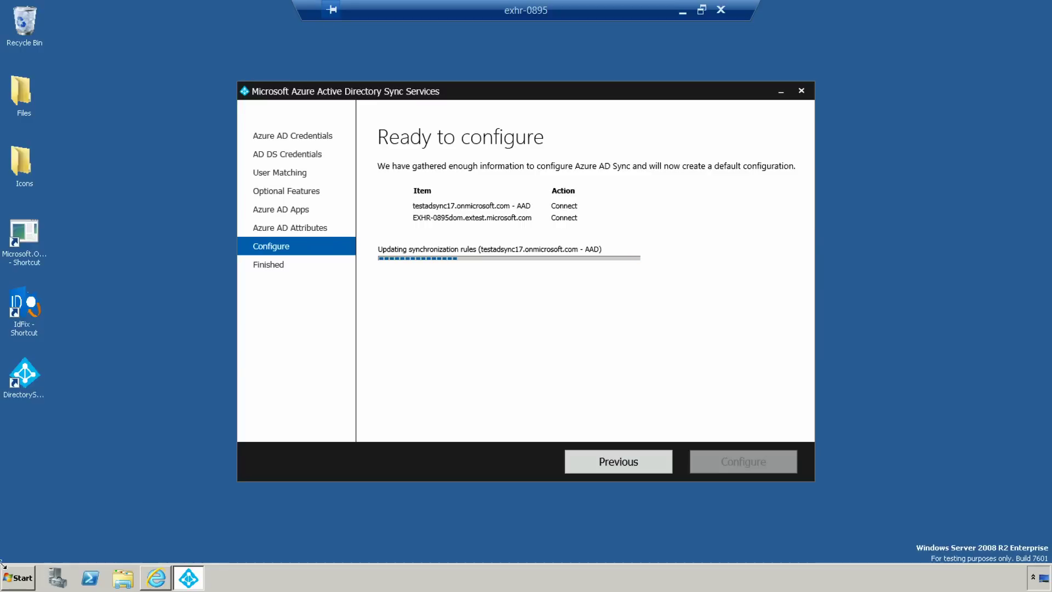
left_click(12, 580)
left_click(39, 528)
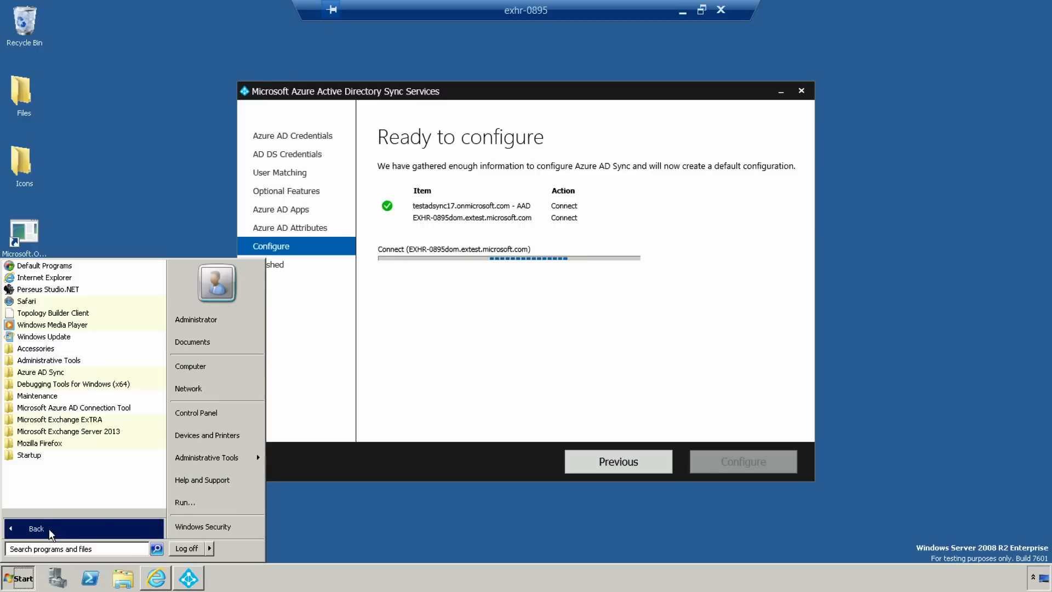
left_click(50, 374)
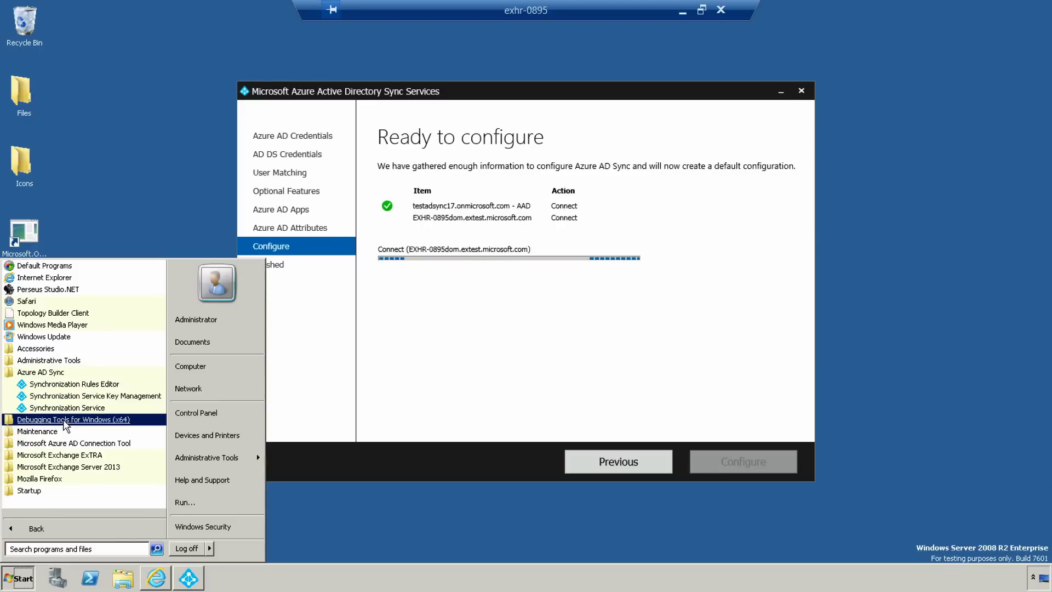
left_click(63, 407)
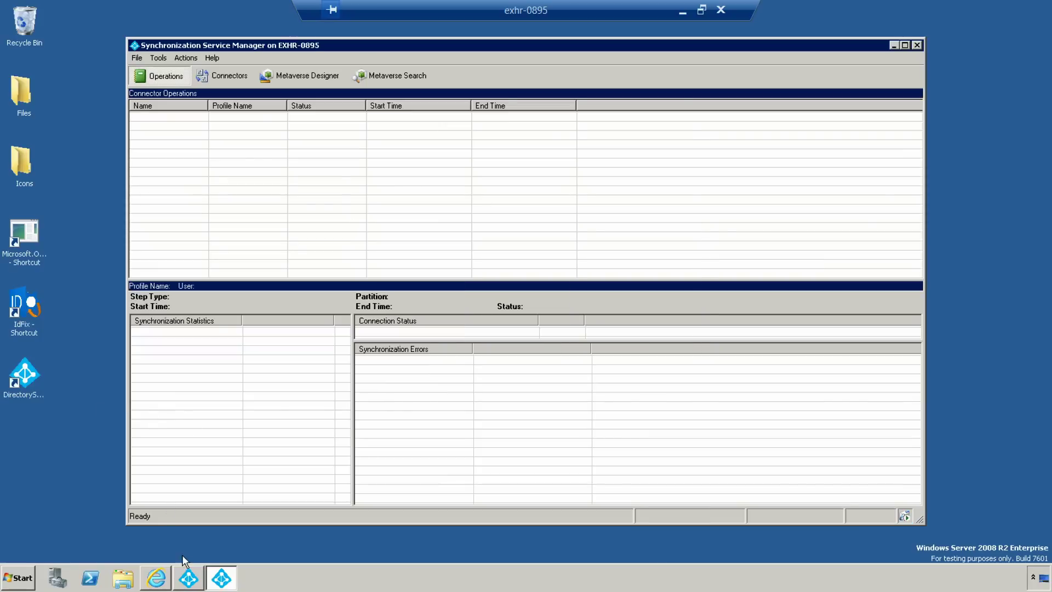
Finish the sync wizard with Synchronize now checked to trigger full import, synchronization and export runs.
left_click(188, 578)
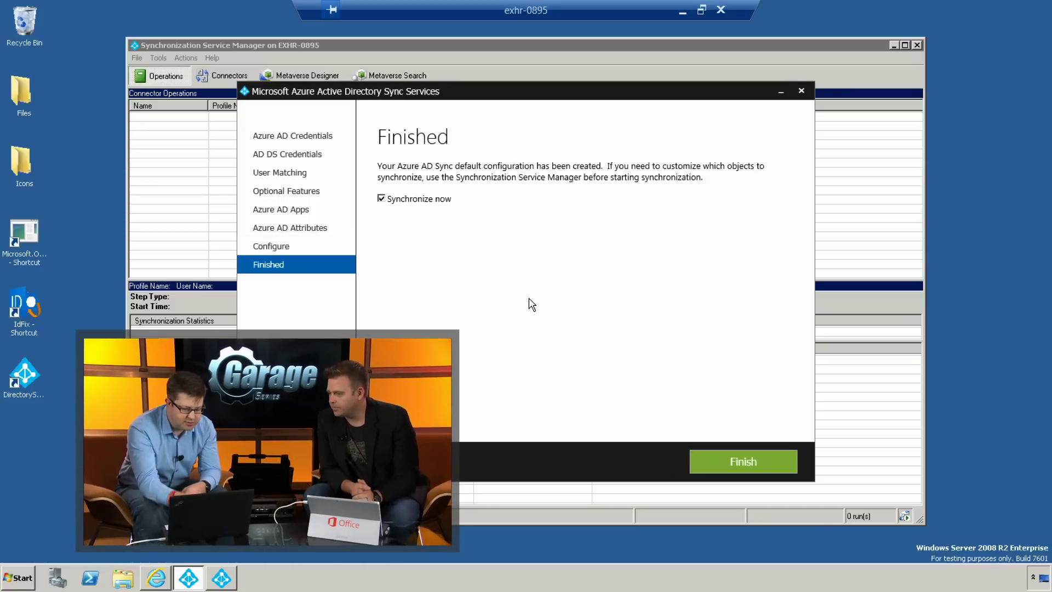
left_click(739, 460)
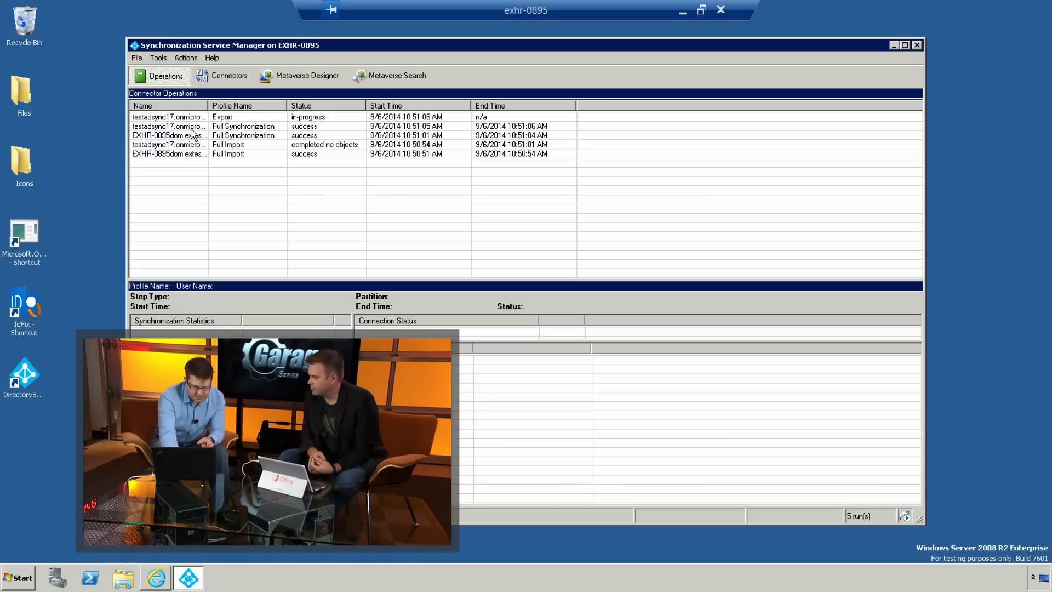
Return Internet Explorer to the Active Users list to confirm users are synced with Active Directory.
left_click(157, 579)
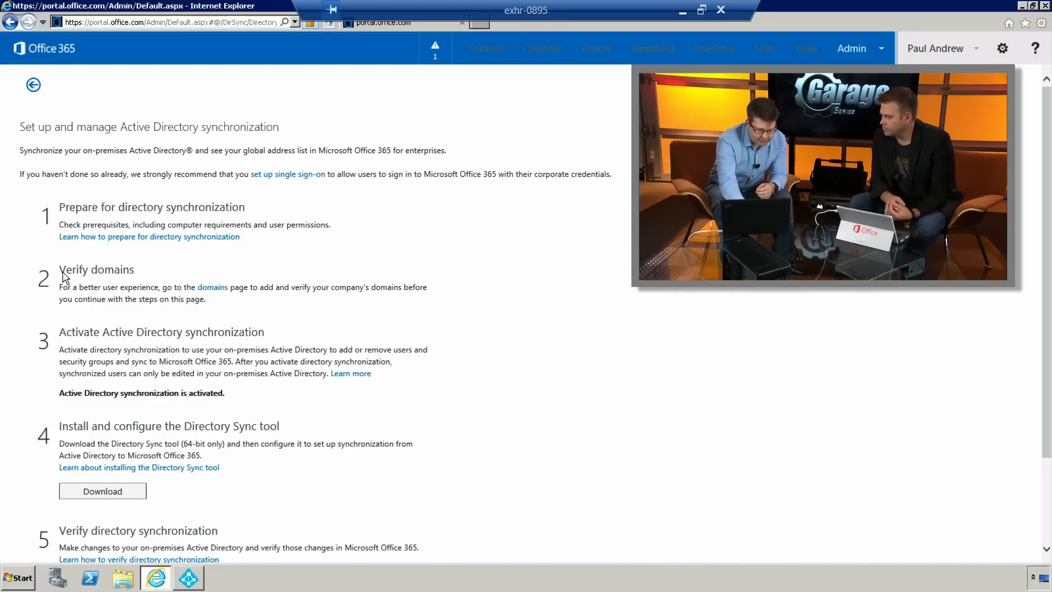
left_click(33, 85)
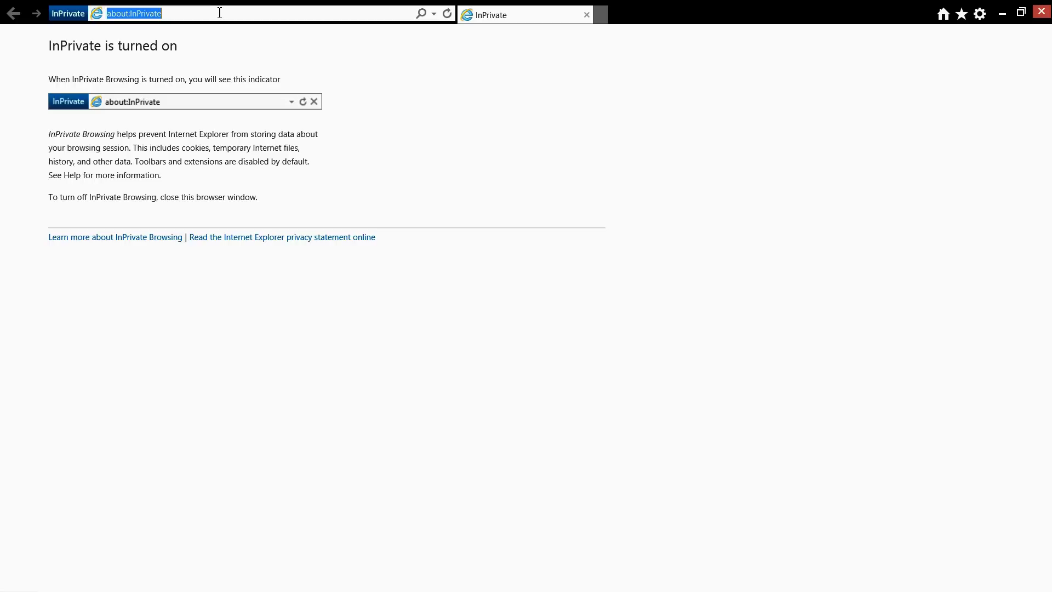
Load outlook.com/microsoft.com to sign into the Outlook Web App inbox, then go to Sites.
type("outlook.com/")
key("Down")
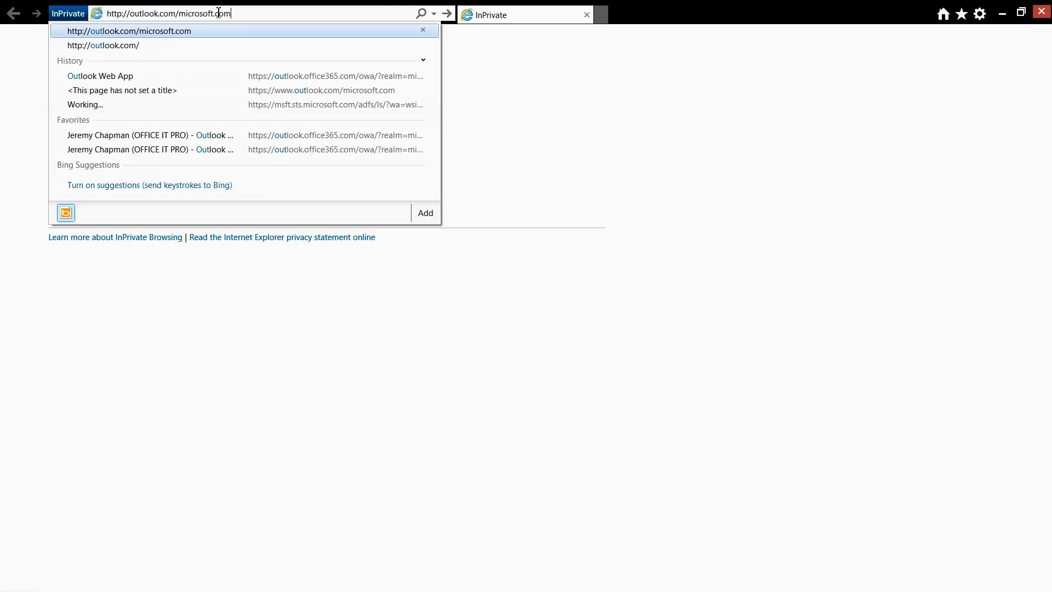
key("Return")
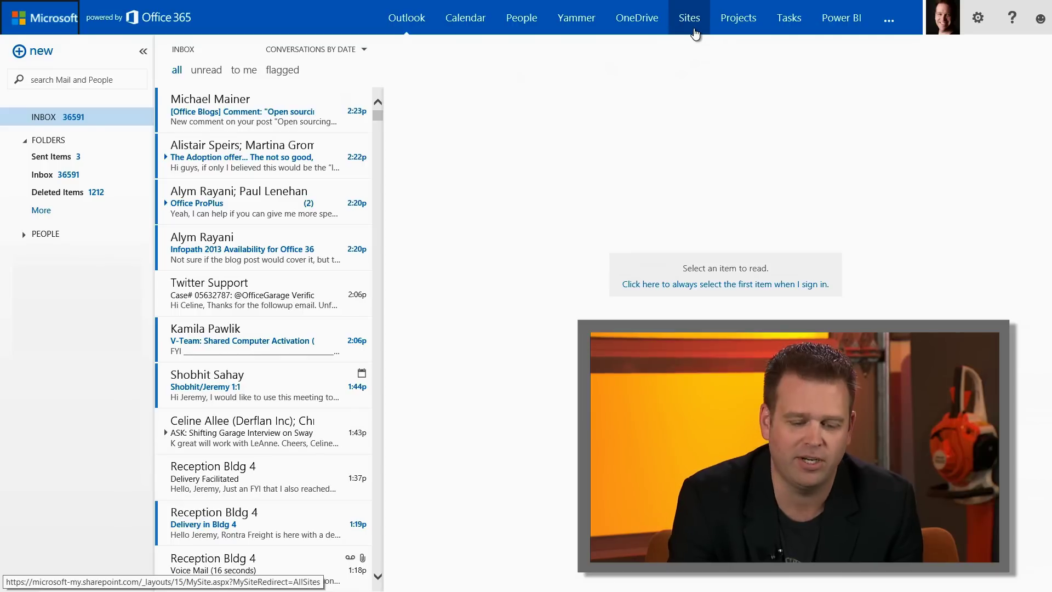
left_click(694, 33)
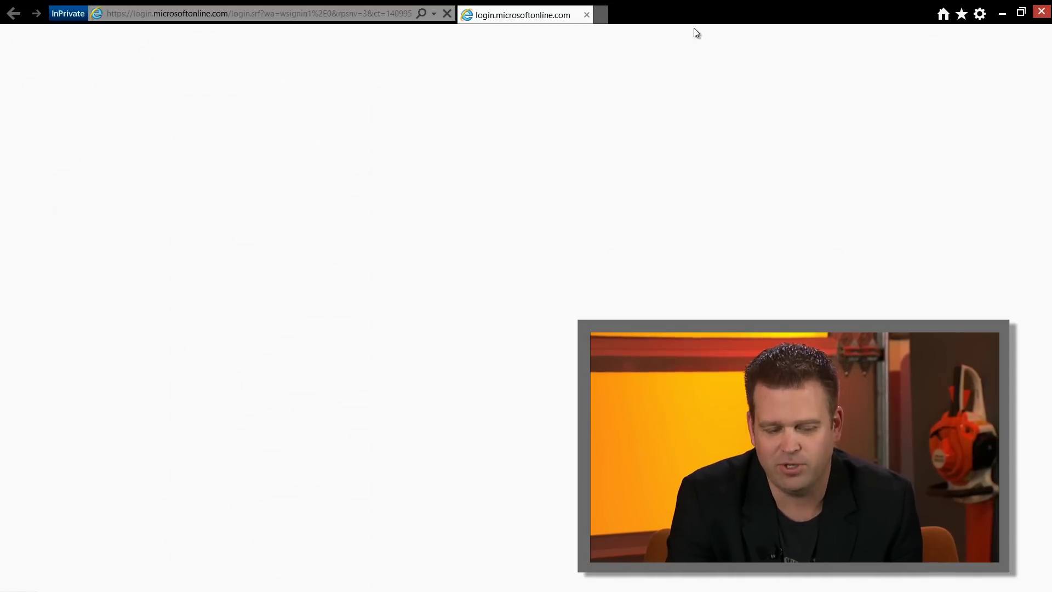